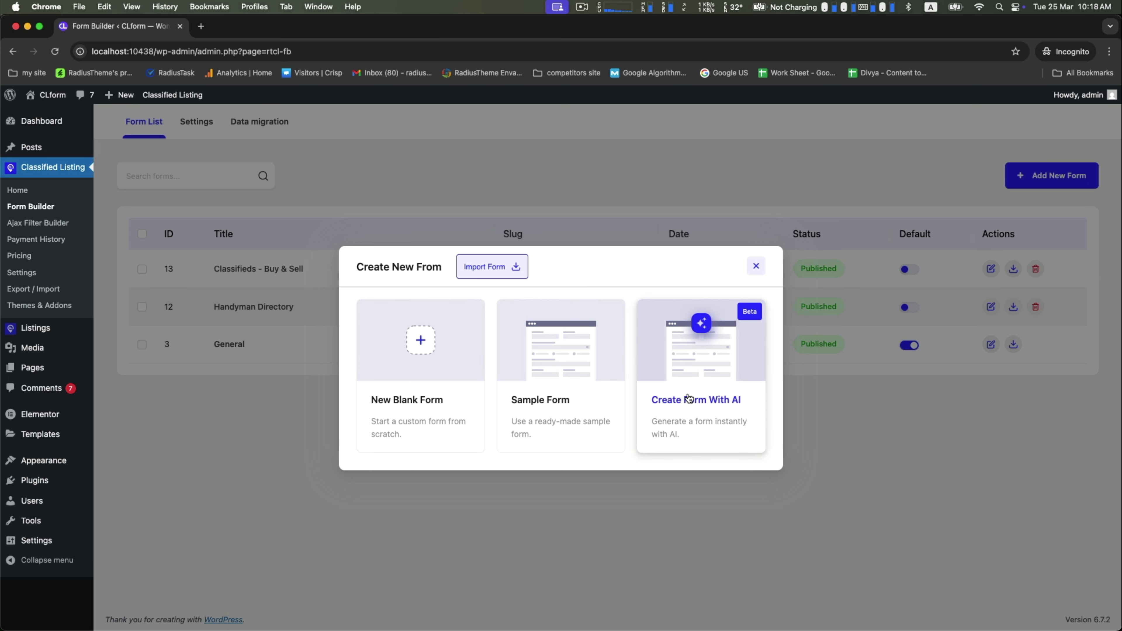
# Step: Start an AI-created directory form and name it Car
pyautogui.click(674, 368)
pyautogui.click(491, 316)
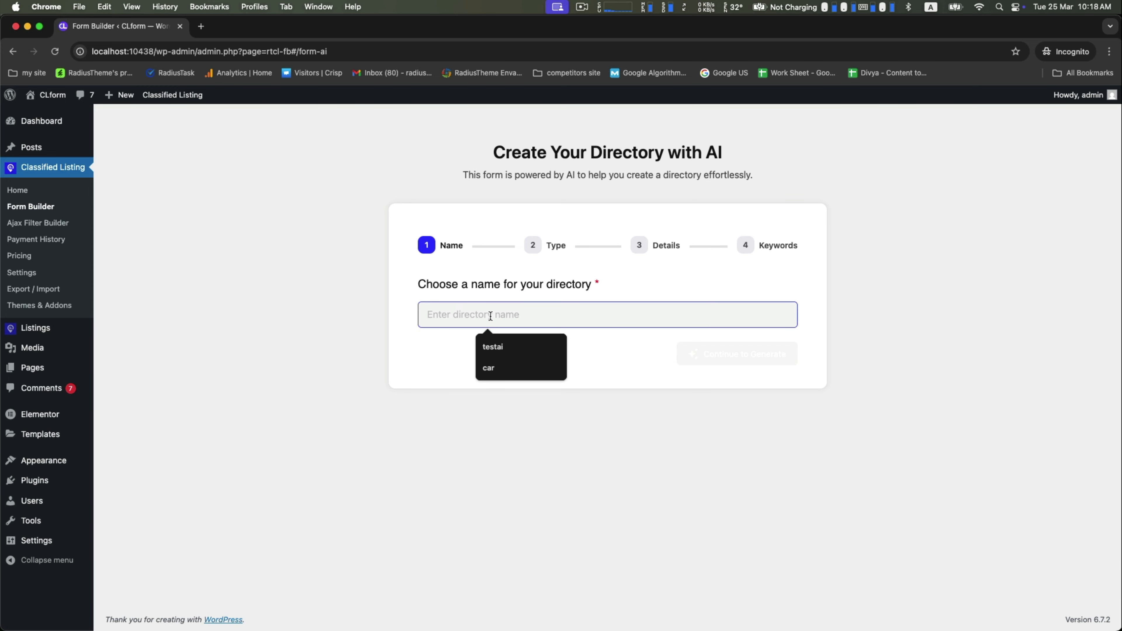
pyautogui.moveTo(421, 284); pyautogui.dragTo(612, 295)
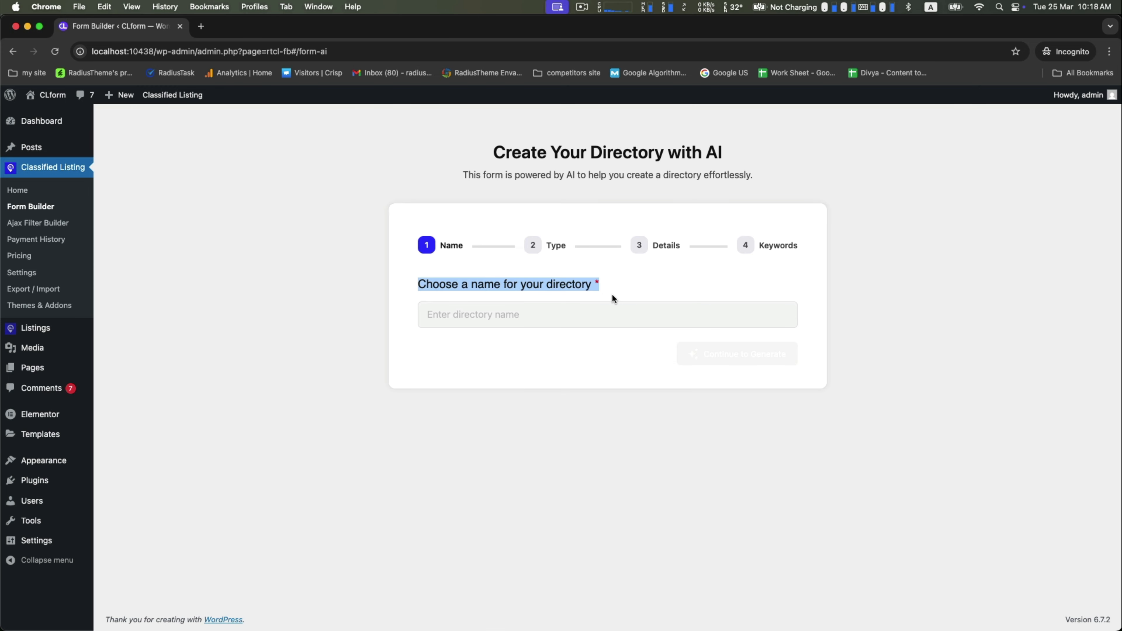
pyautogui.click(538, 311)
pyautogui.write('Car')
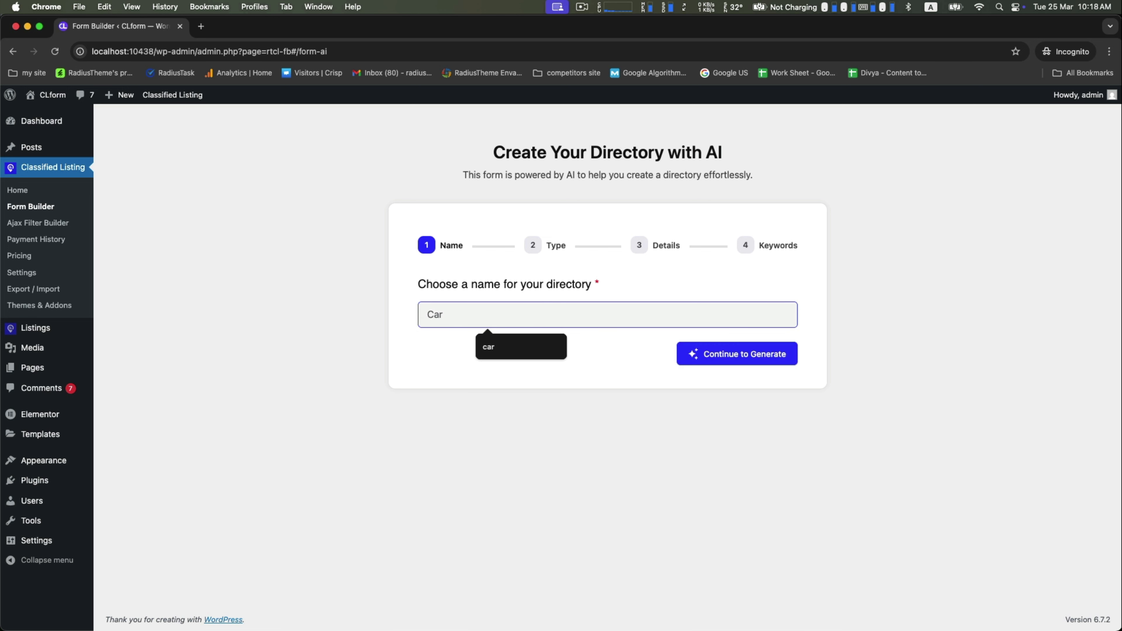
pyautogui.click(691, 353)
# Step: Choose Car Directory as the directory type and California as the location
pyautogui.click(448, 309)
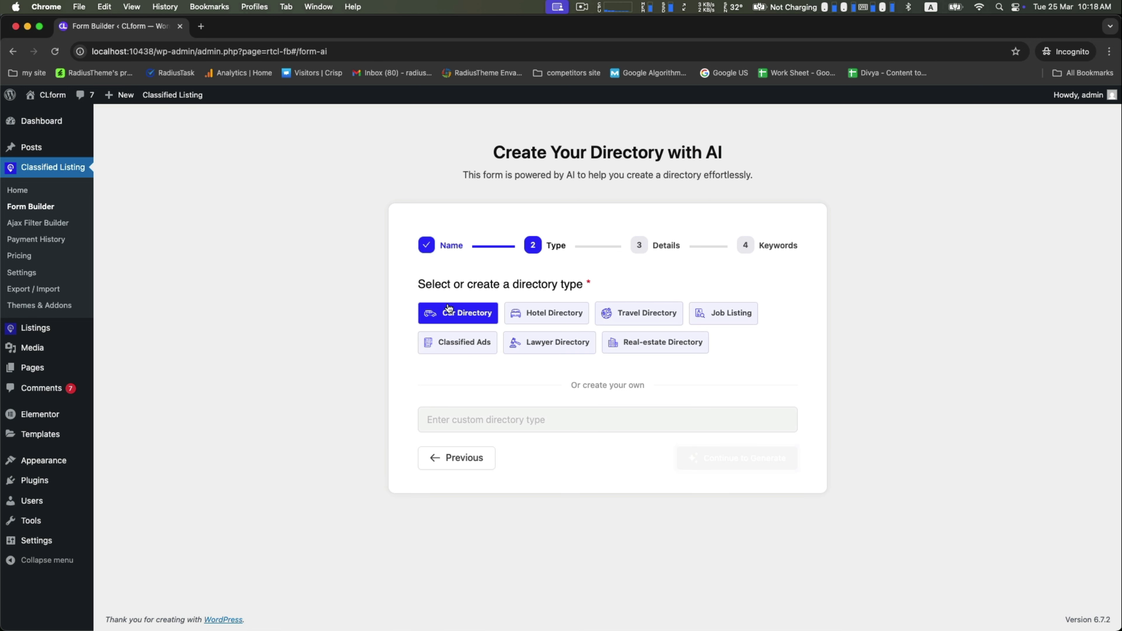
pyautogui.click(461, 317)
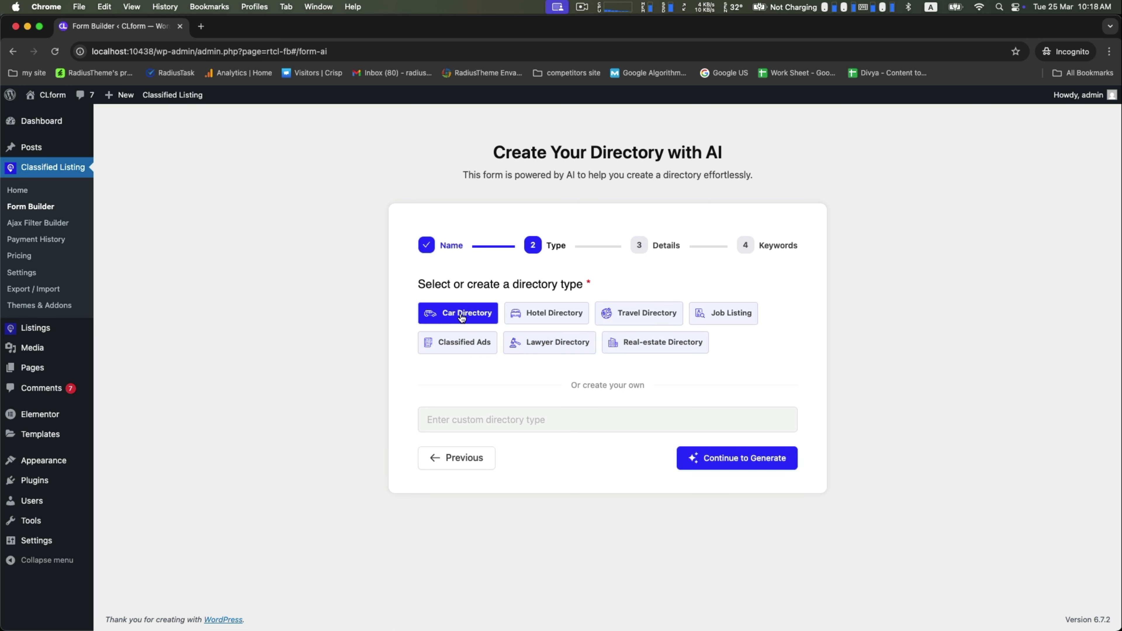
pyautogui.click(723, 460)
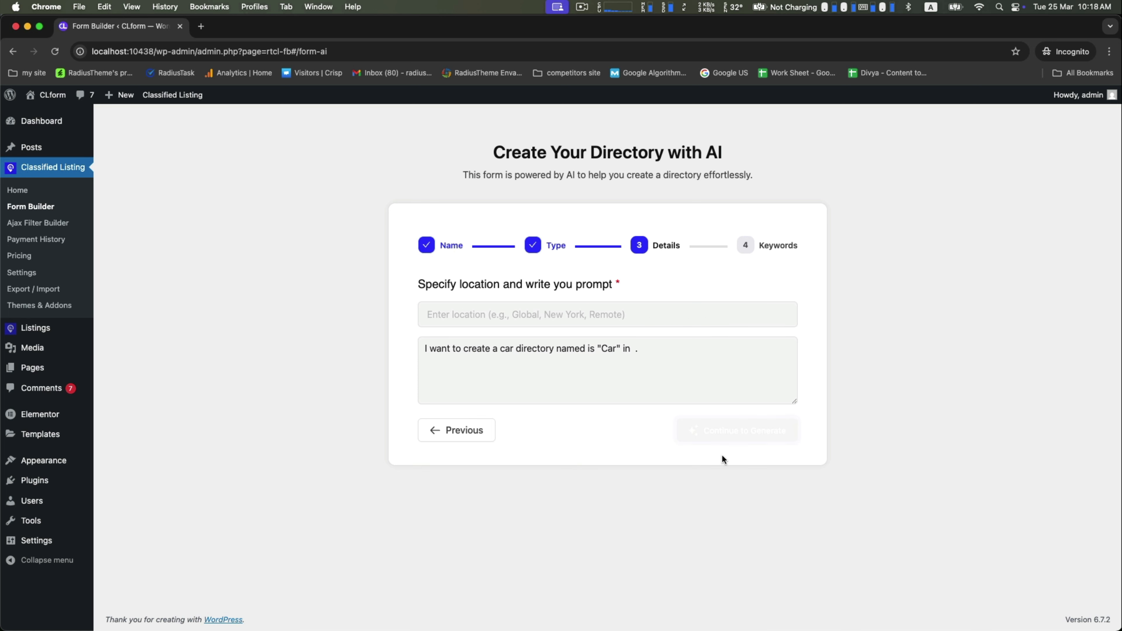
pyautogui.moveTo(421, 283); pyautogui.dragTo(616, 285)
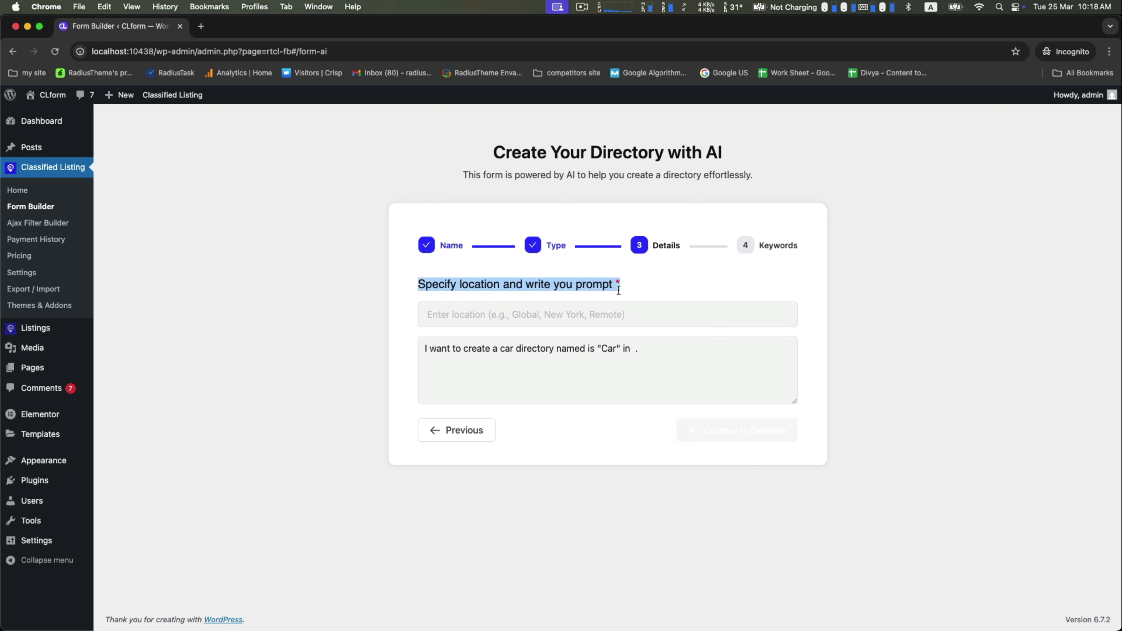
pyautogui.click(554, 314)
pyautogui.click(510, 353)
pyautogui.click(509, 368)
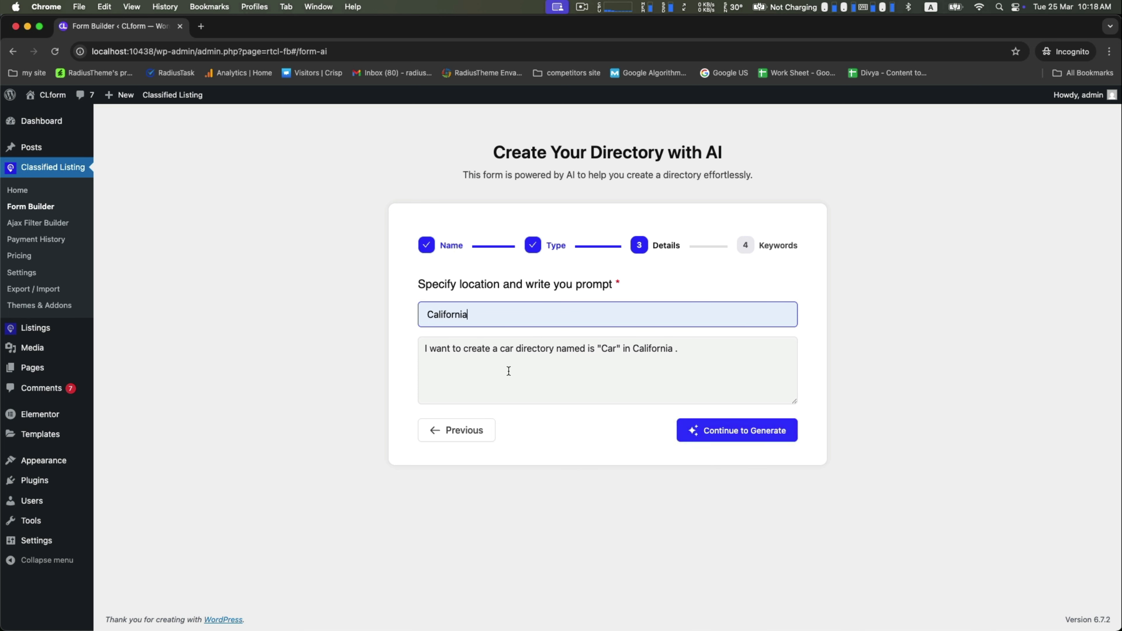
# Step: Add keywords Car Directory, Car Listings, Used Cars California, Automotive Directory California, then generate fields
pyautogui.click(725, 432)
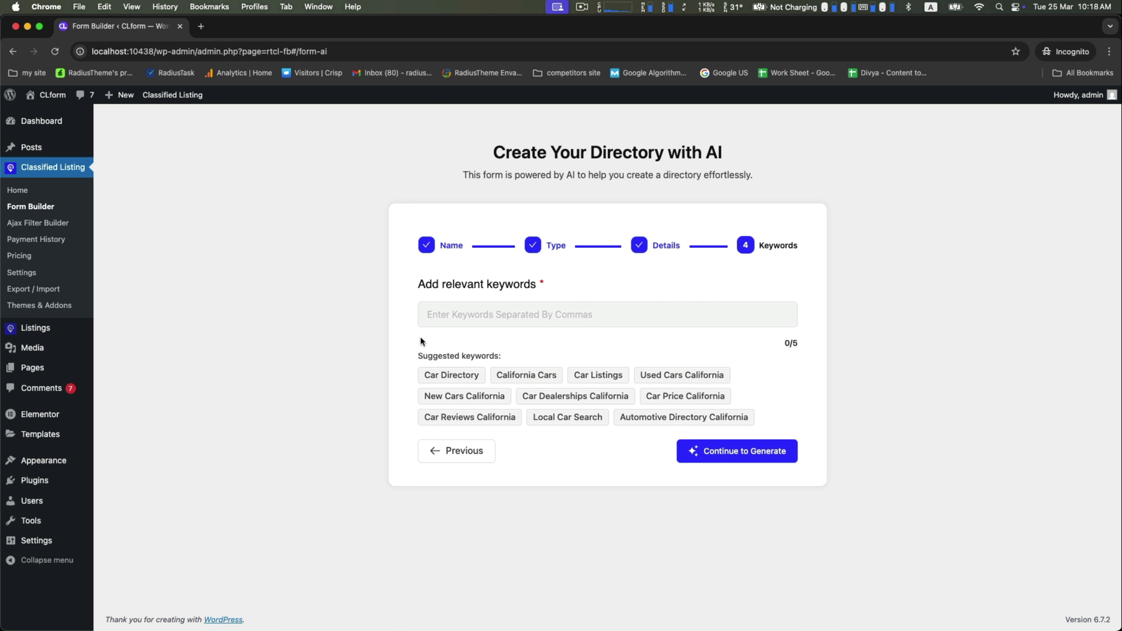
pyautogui.moveTo(418, 285); pyautogui.dragTo(576, 285)
pyautogui.click(451, 375)
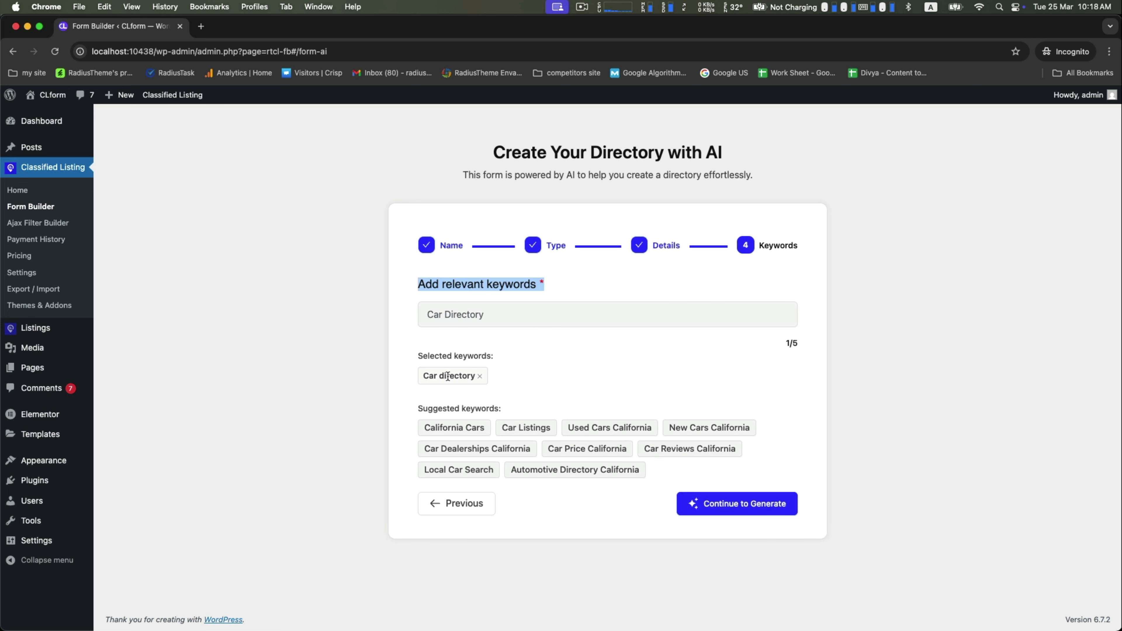
pyautogui.click(534, 432)
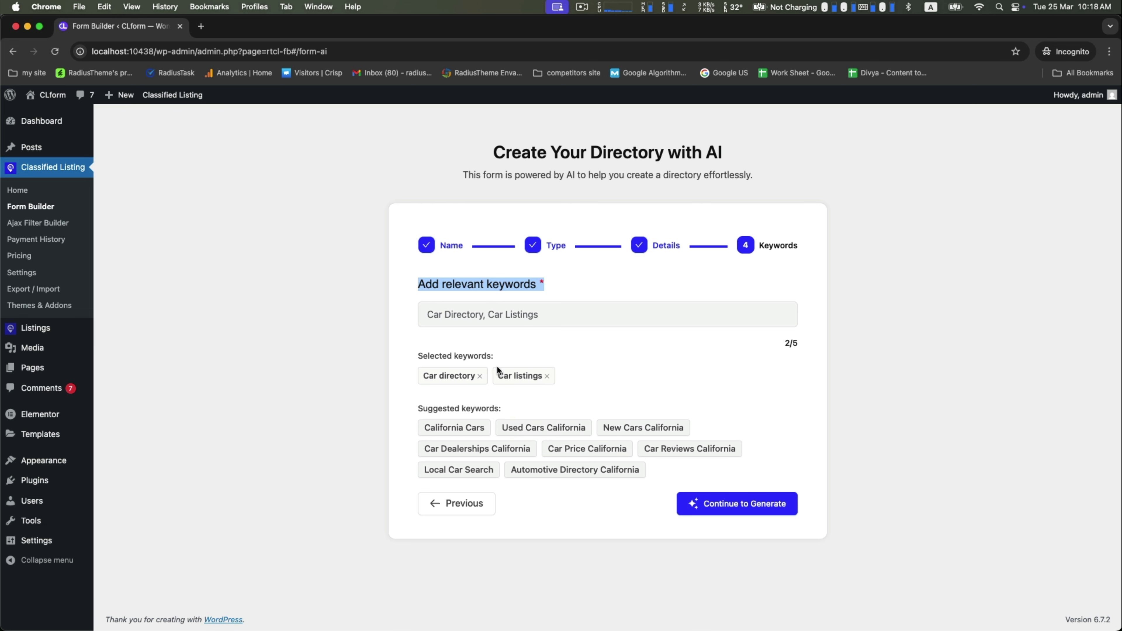
pyautogui.moveTo(416, 408); pyautogui.dragTo(510, 410)
pyautogui.click(510, 410)
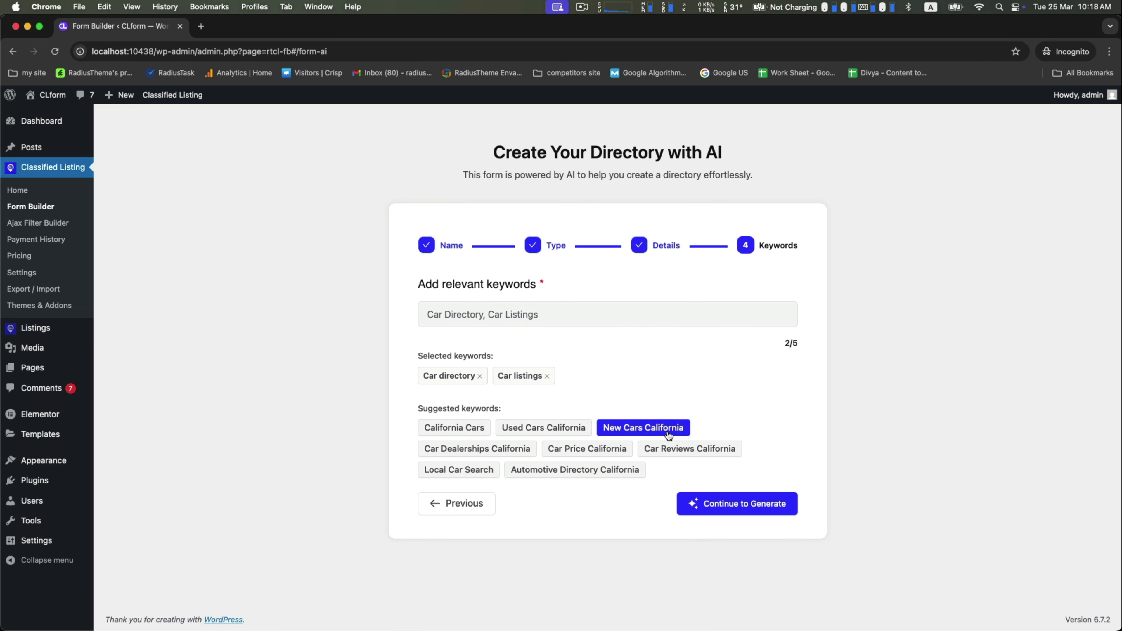
pyautogui.click(568, 427)
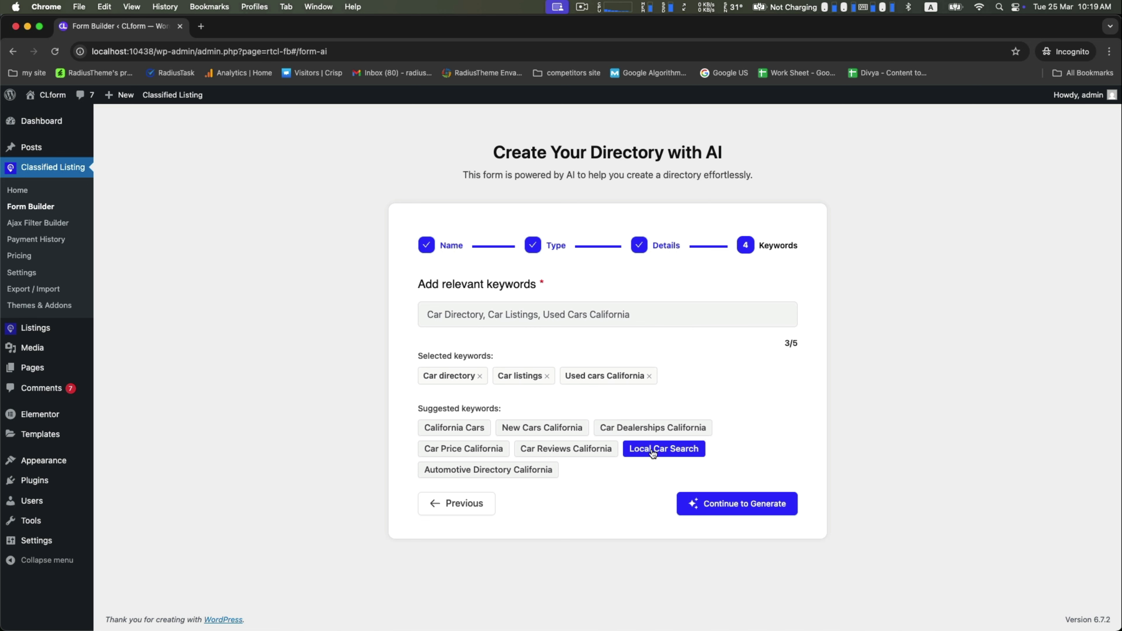
pyautogui.click(545, 470)
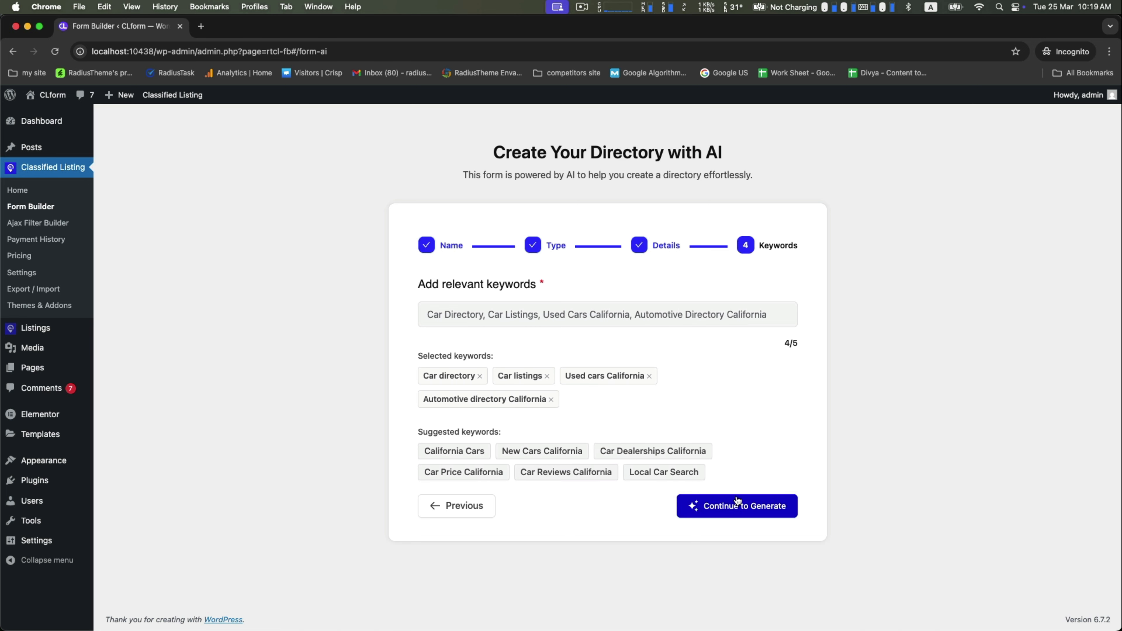
pyautogui.click(688, 510)
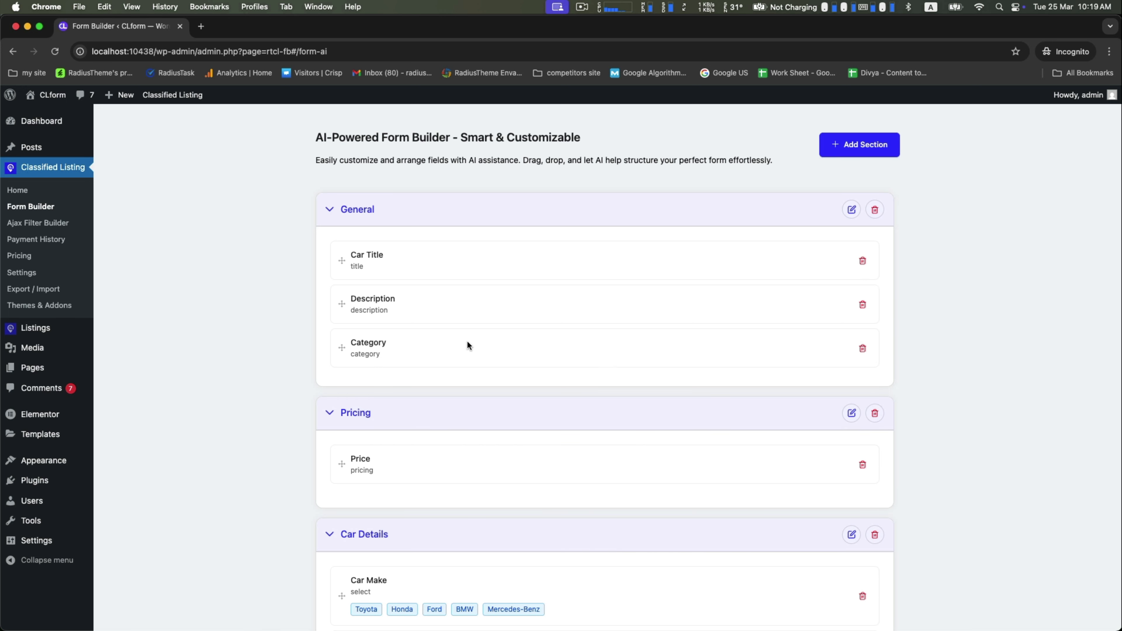
# Step: Scroll through the generated General, Pricing, Car Details and Media sections to review the fields
pyautogui.scroll(-8, 466, 342)
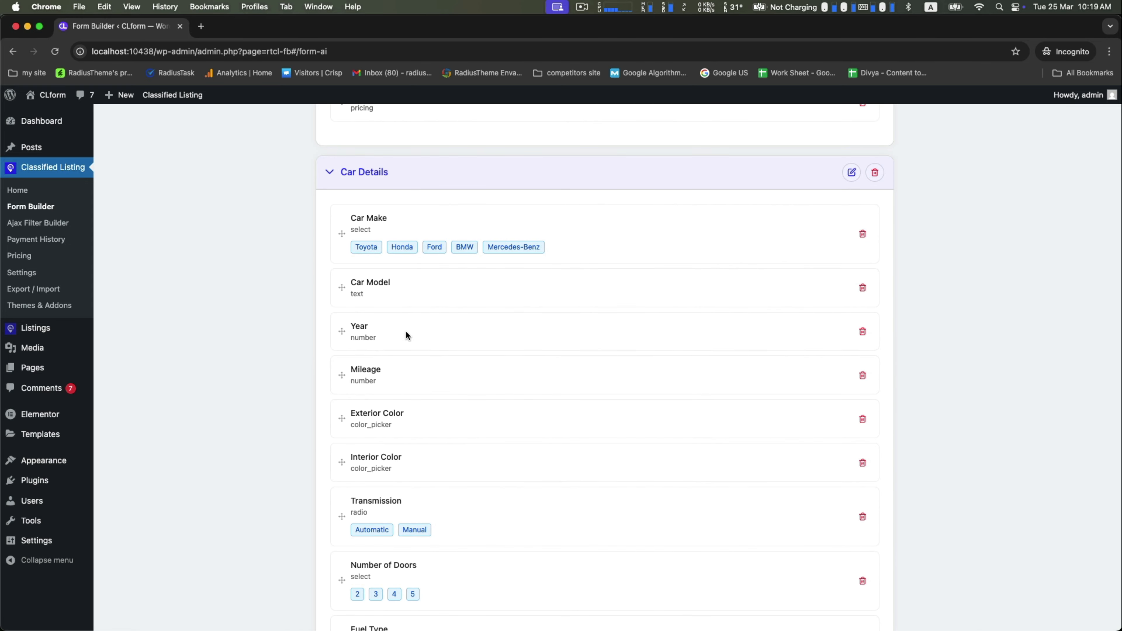
pyautogui.scroll(-4, 402, 336)
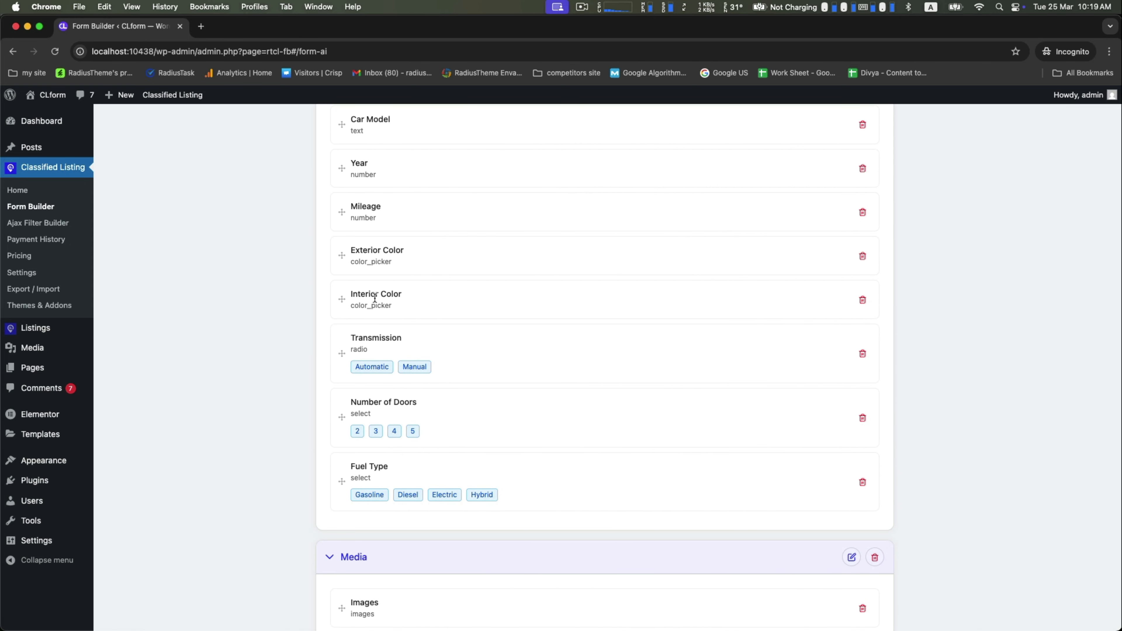
pyautogui.scroll(-1, 470, 309)
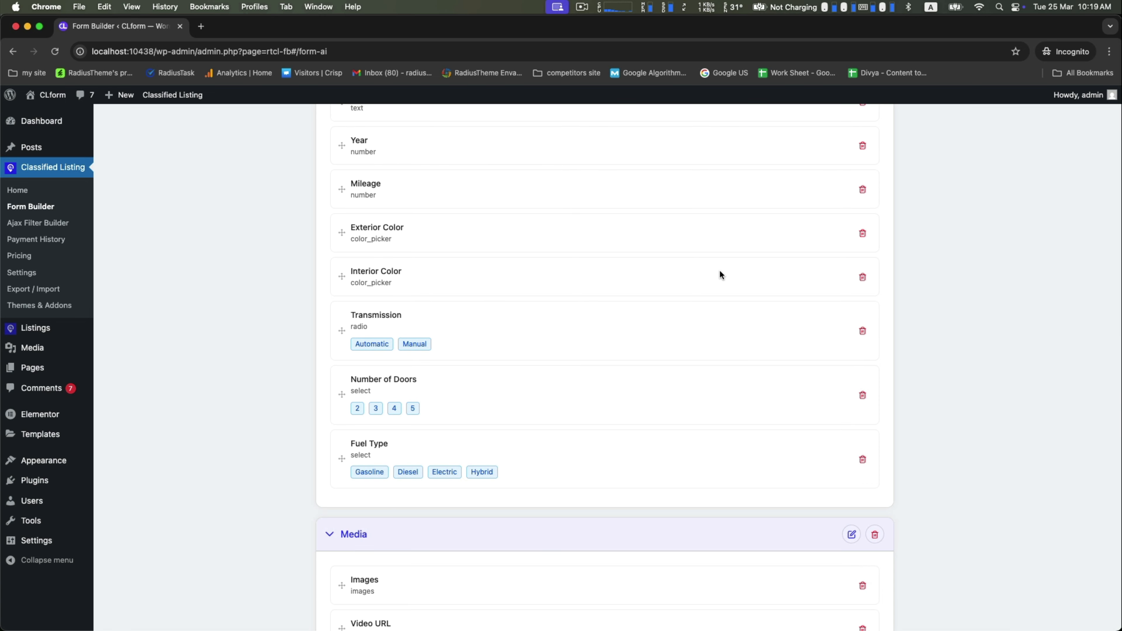
# Step: Move the Interior Color and Exterior Color fields to reserve
pyautogui.click(863, 279)
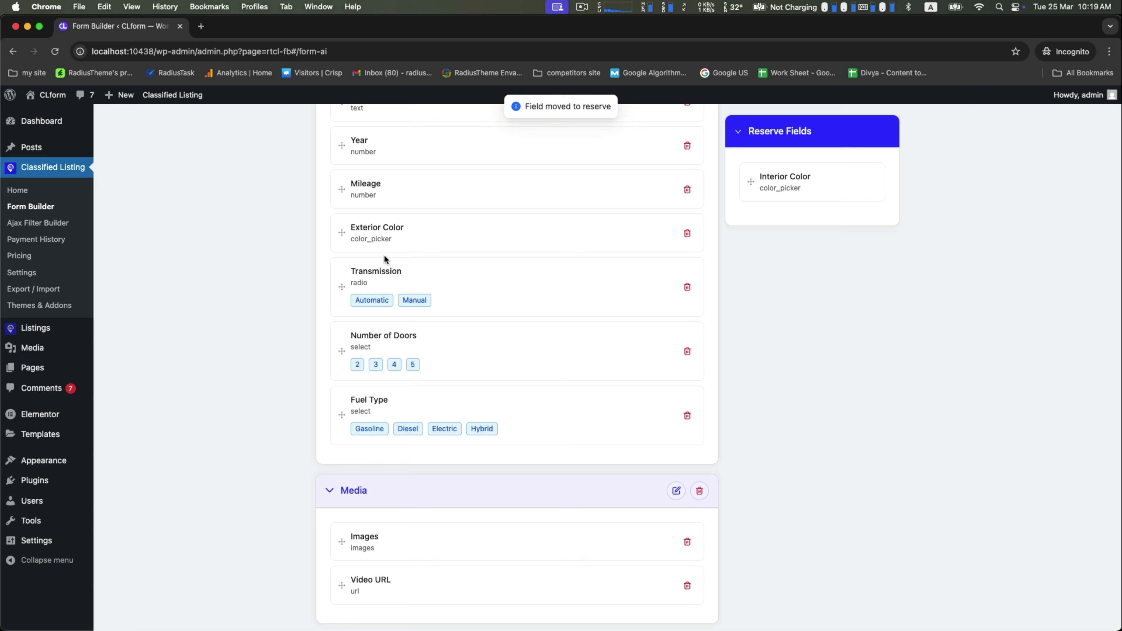
pyautogui.scroll(-1, 481, 331)
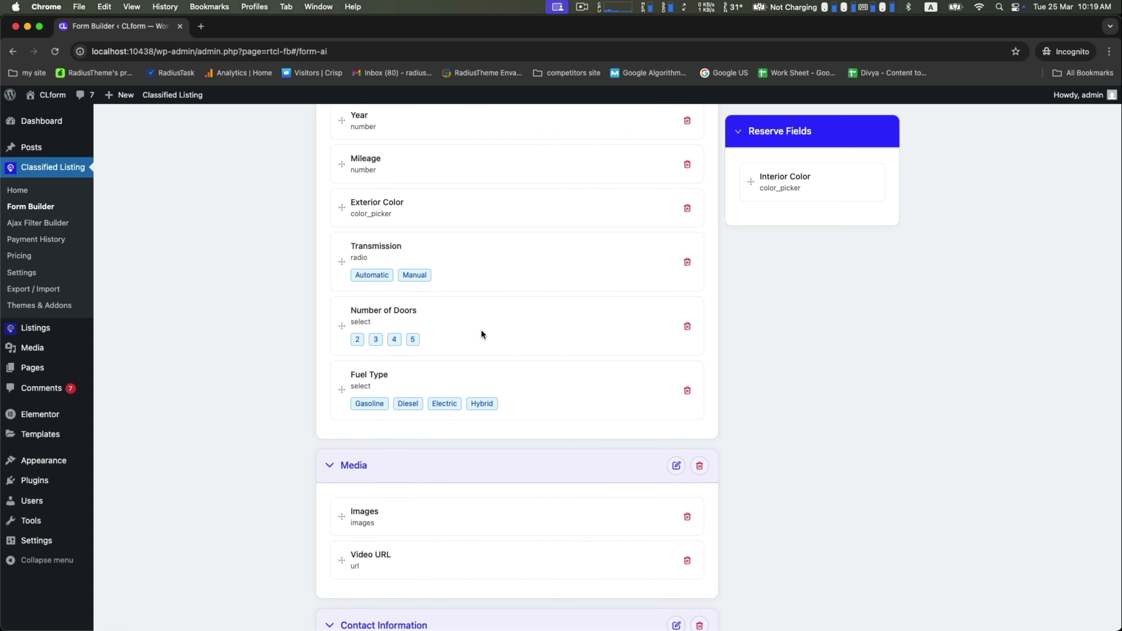
pyautogui.scroll(10, 481, 330)
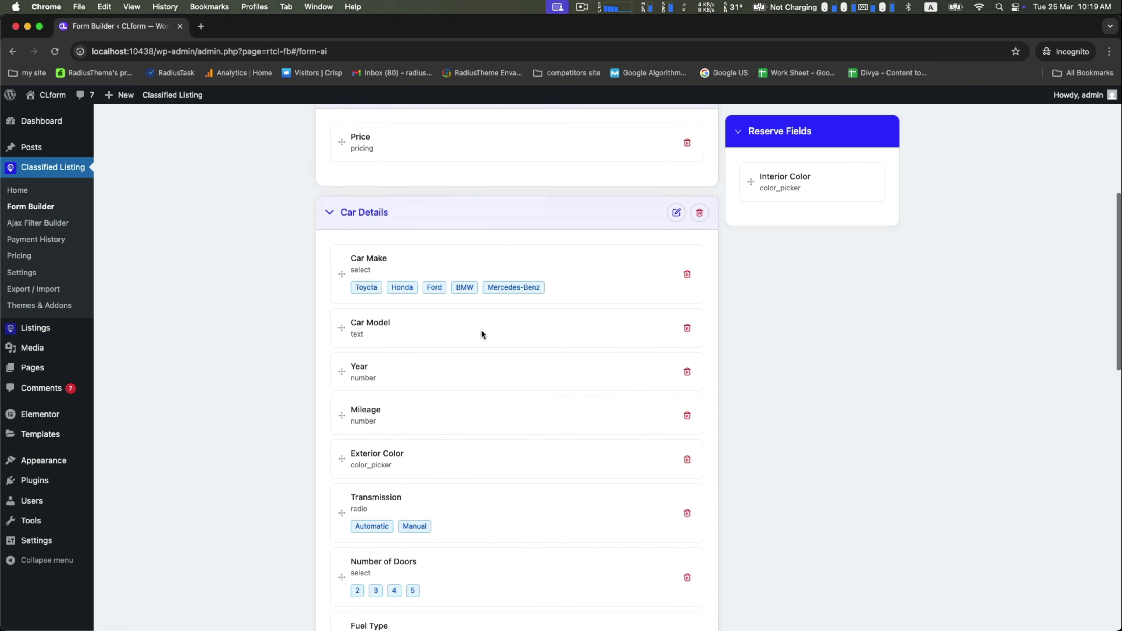
pyautogui.scroll(-6, 481, 334)
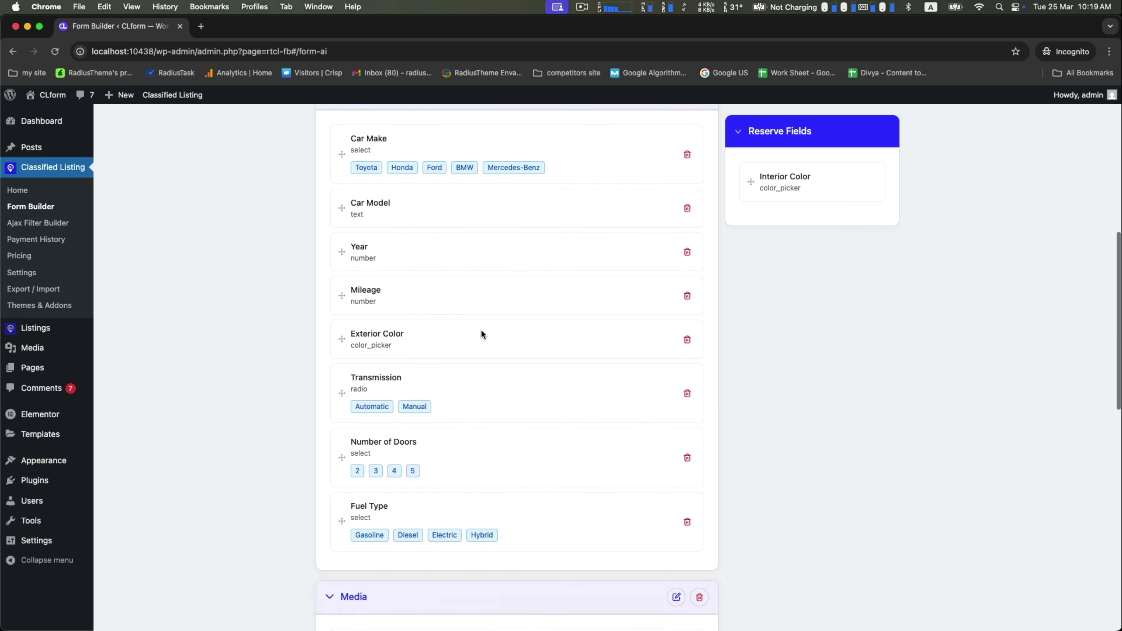
pyautogui.click(686, 344)
# Step: Delete the Terms and Conditions section
pyautogui.scroll(-4, 560, 392)
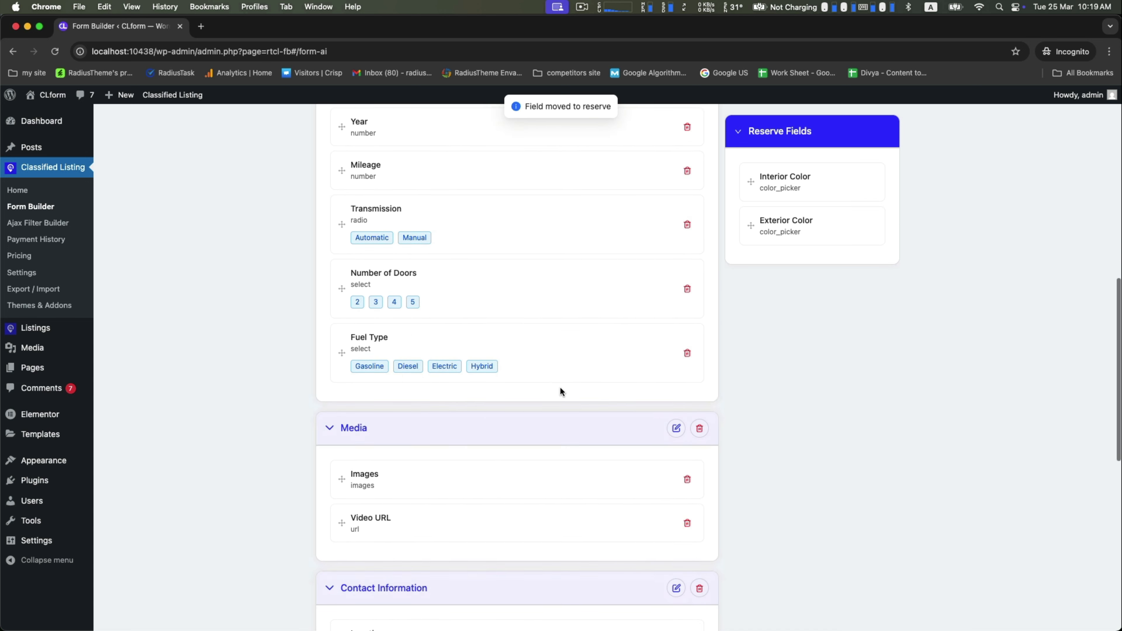
pyautogui.scroll(-12, 564, 360)
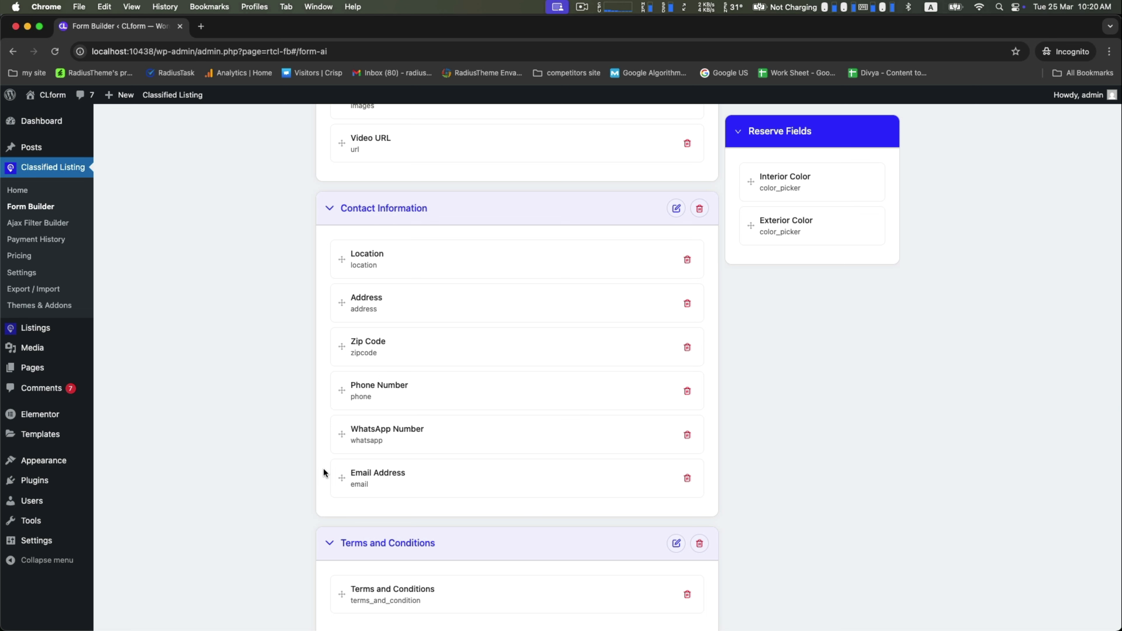
pyautogui.scroll(-2, 442, 444)
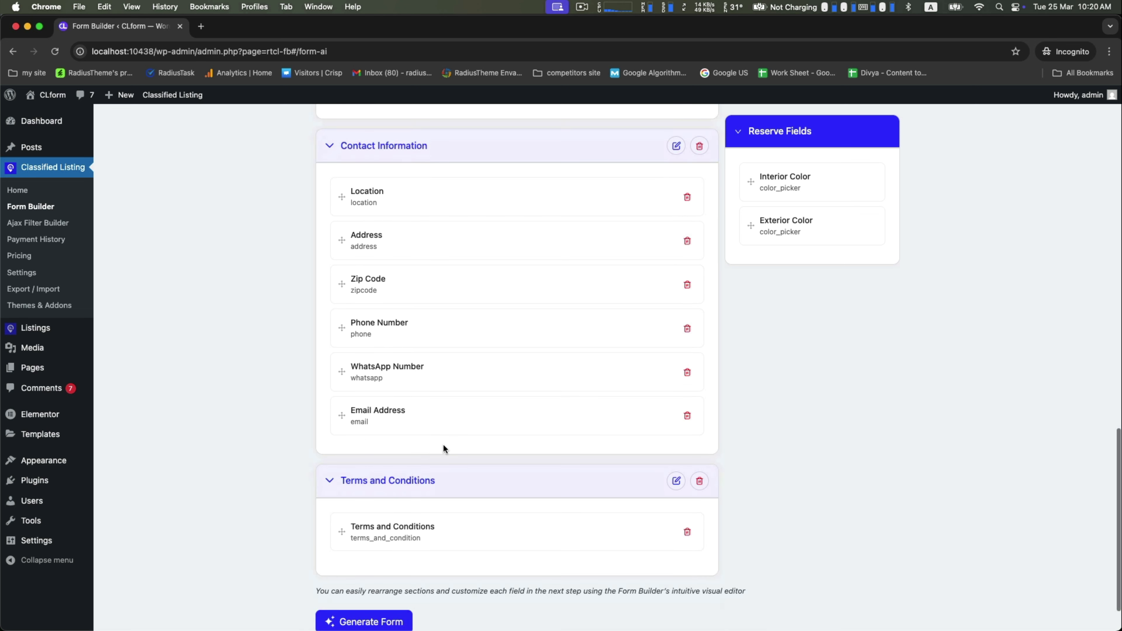
pyautogui.scroll(-2, 442, 444)
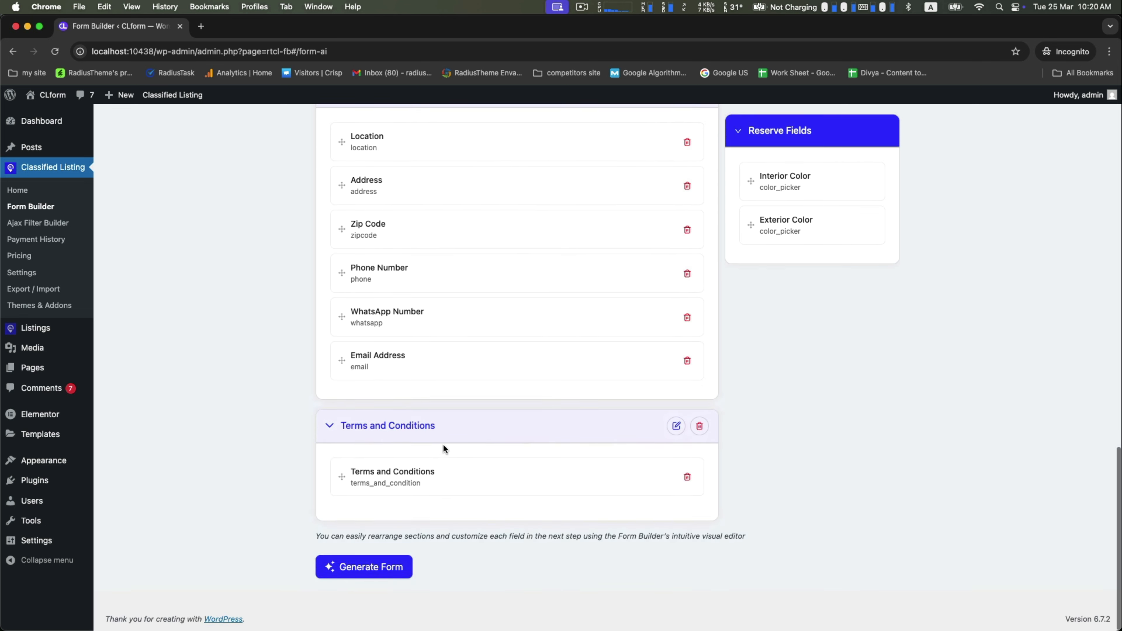
pyautogui.click(699, 426)
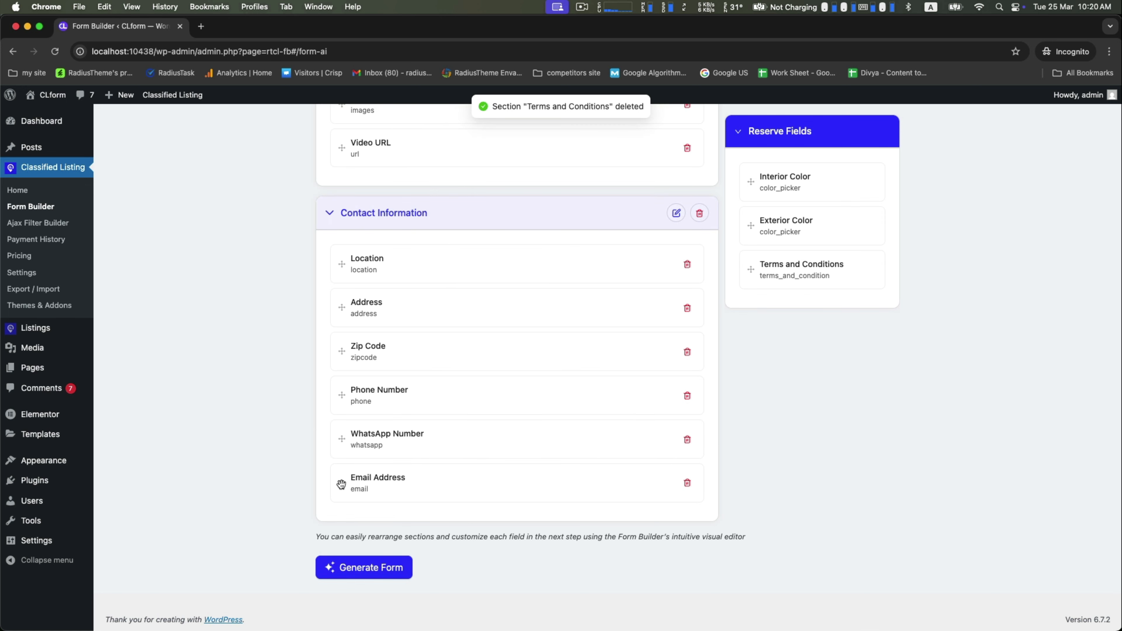
# Step: Place Email Address above WhatsApp Number, reserve Zip Code and WhatsApp Number, and generate the form
pyautogui.moveTo(341, 483); pyautogui.dragTo(349, 450)
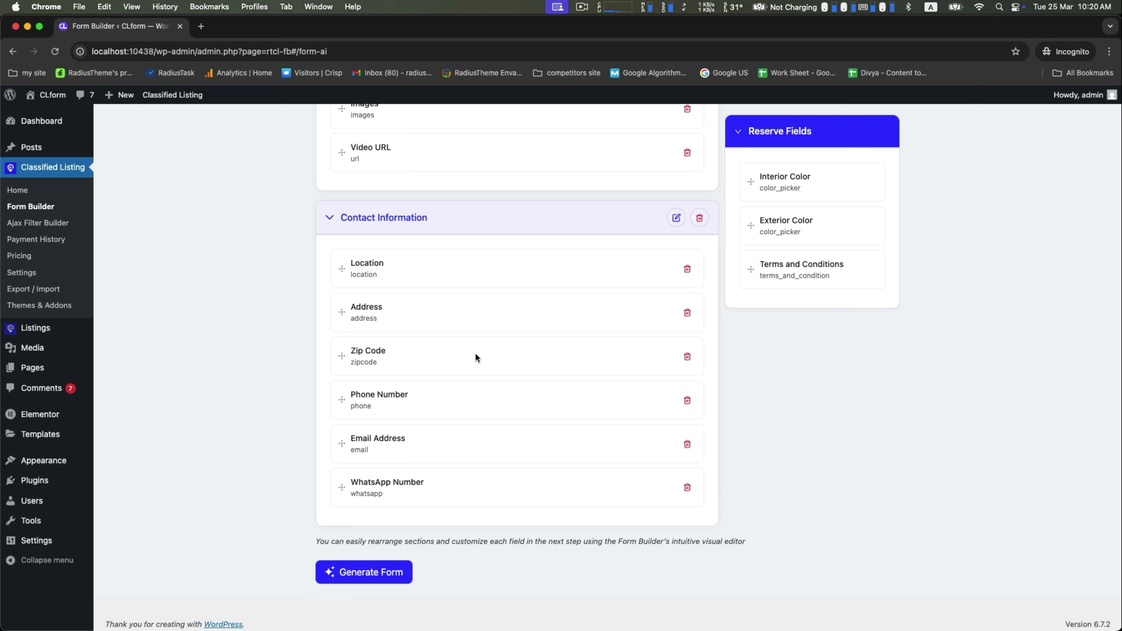
pyautogui.click(685, 356)
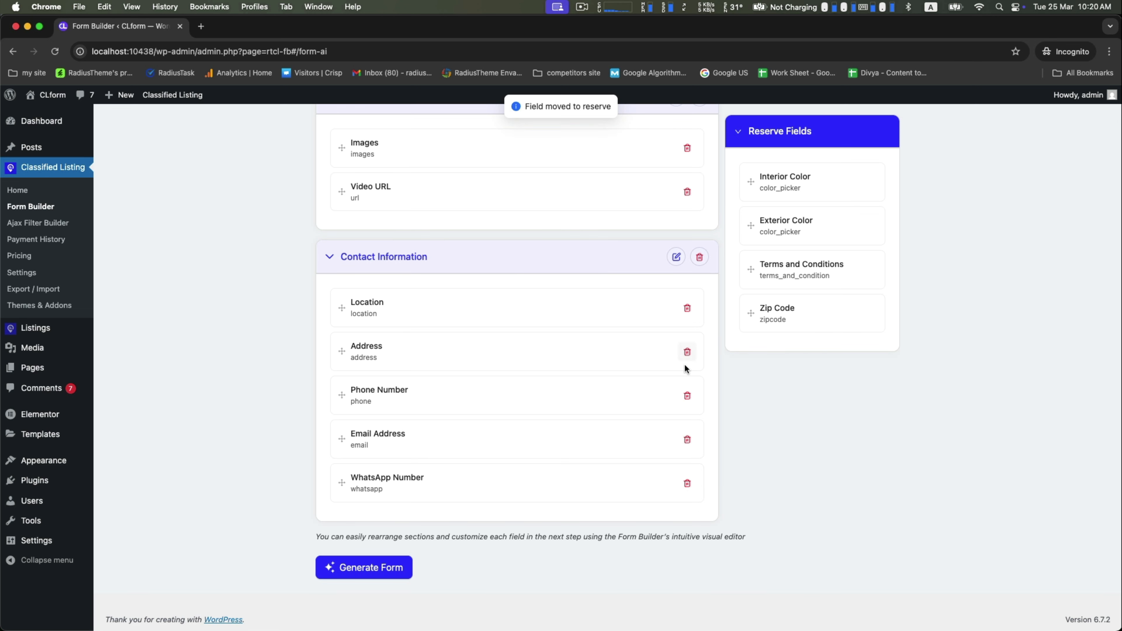
pyautogui.click(687, 484)
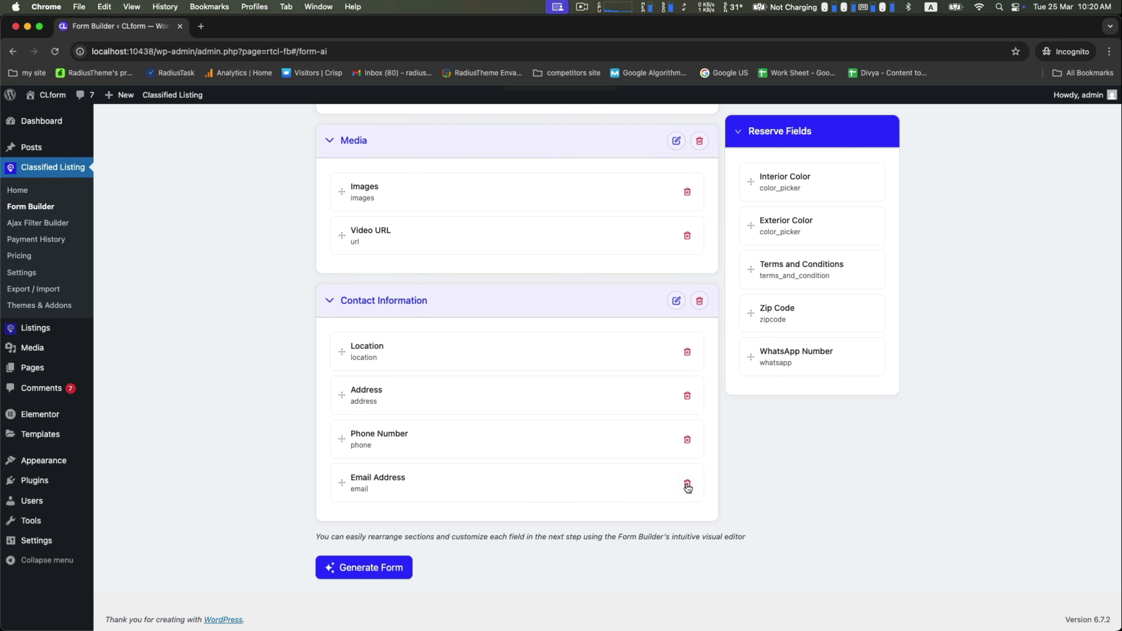
pyautogui.click(334, 569)
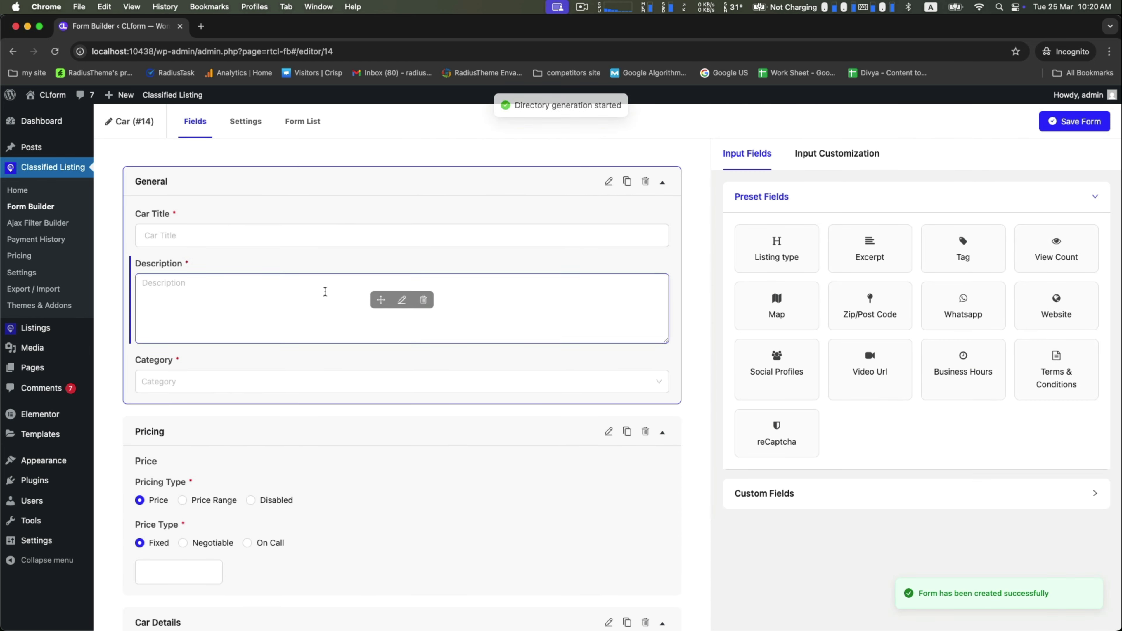
# Step: Preview the Car Make and Number of Doors options in the generated form
pyautogui.scroll(-10, 213, 353)
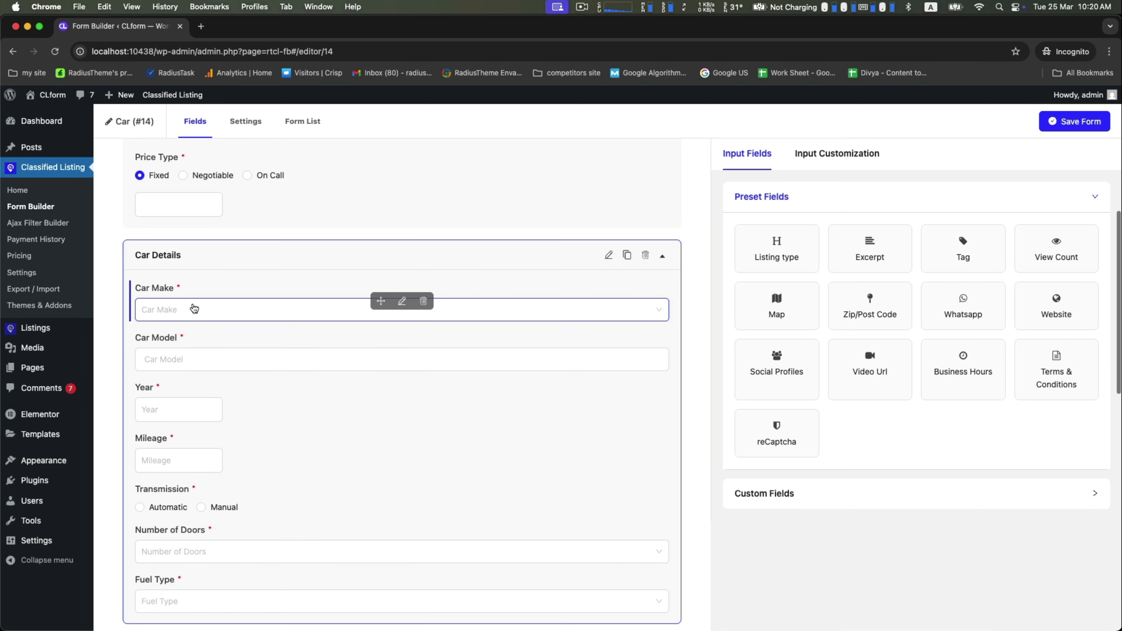
pyautogui.click(195, 309)
pyautogui.click(214, 311)
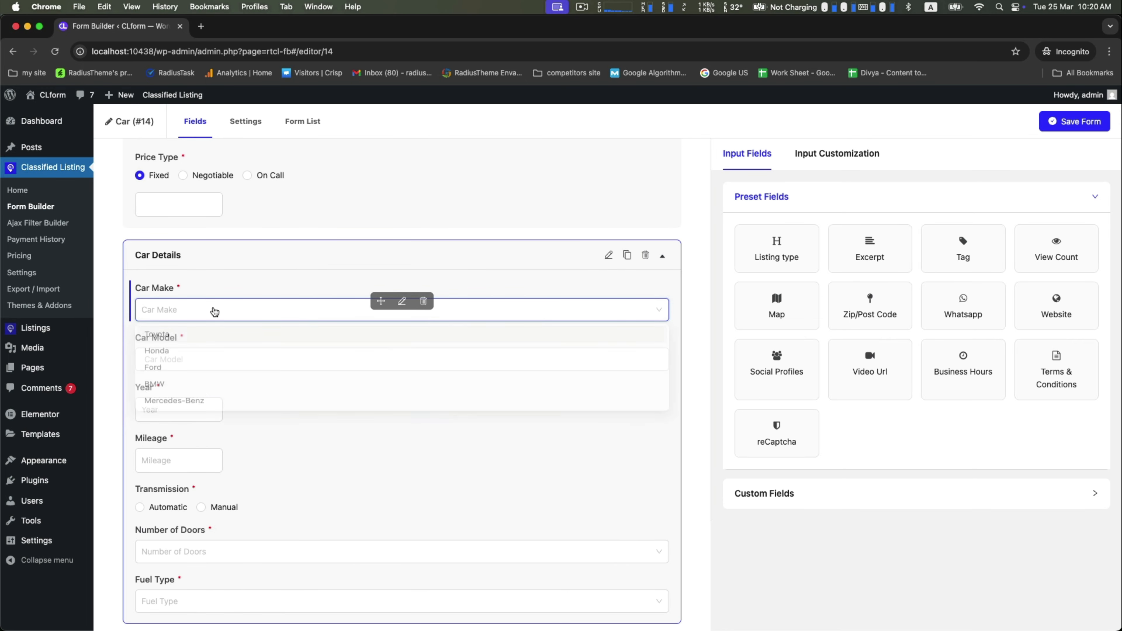
pyautogui.scroll(-6, 215, 311)
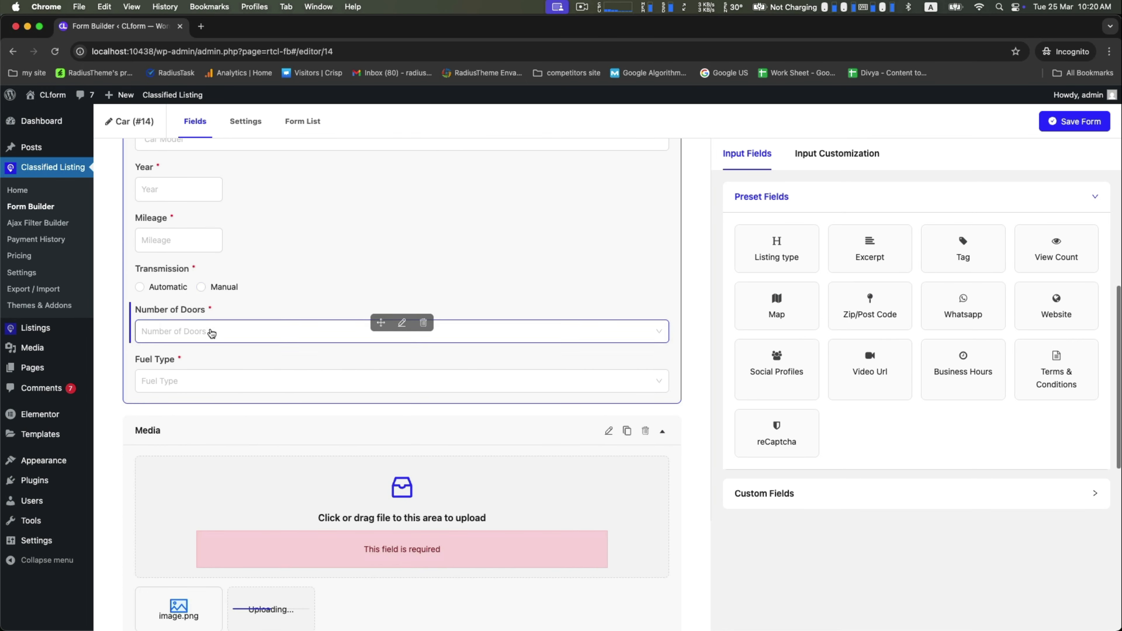
pyautogui.scroll(-4, 211, 333)
pyautogui.click(233, 186)
pyautogui.click(240, 292)
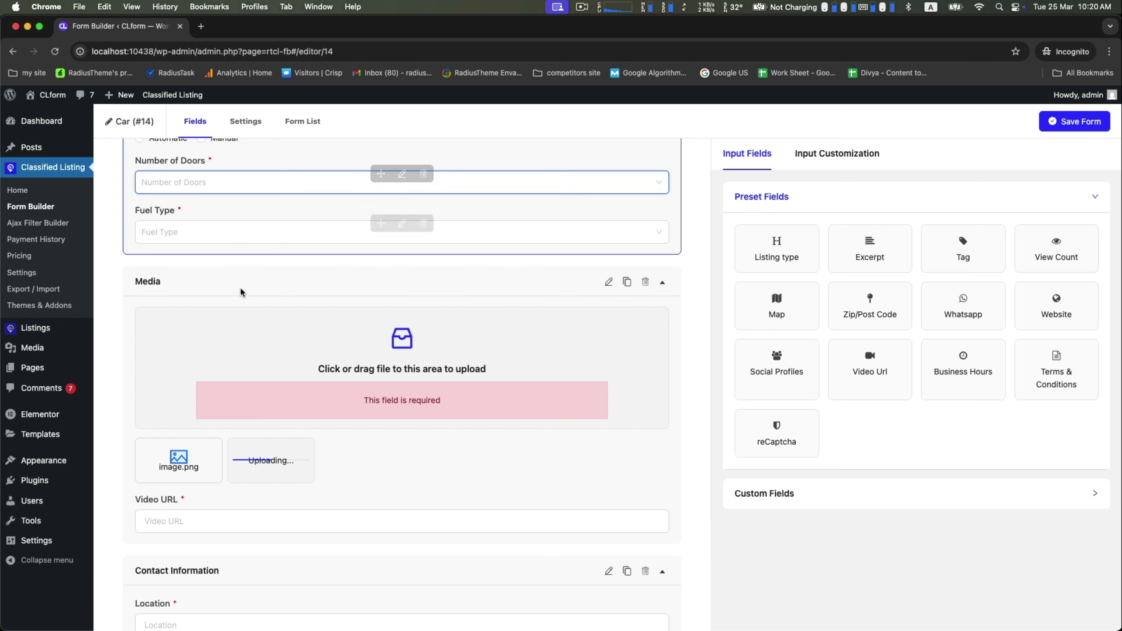
# Step: Drag a Social Profiles field into the Contact Information section after Email Address
pyautogui.scroll(-6, 240, 370)
pyautogui.scroll(20, 240, 370)
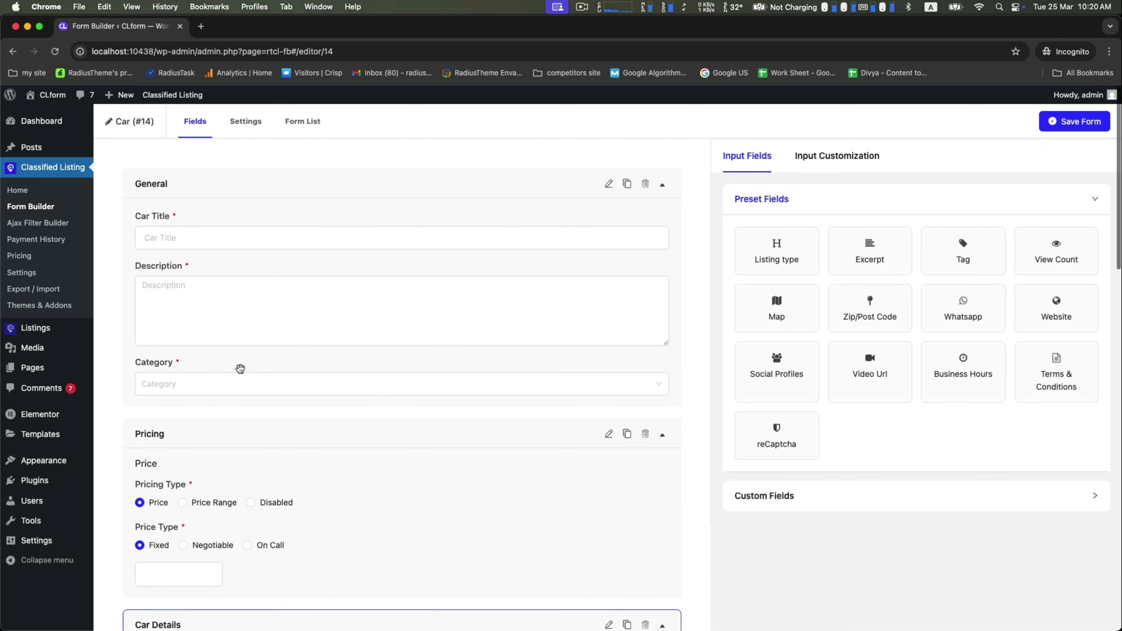
pyautogui.scroll(-20, 239, 369)
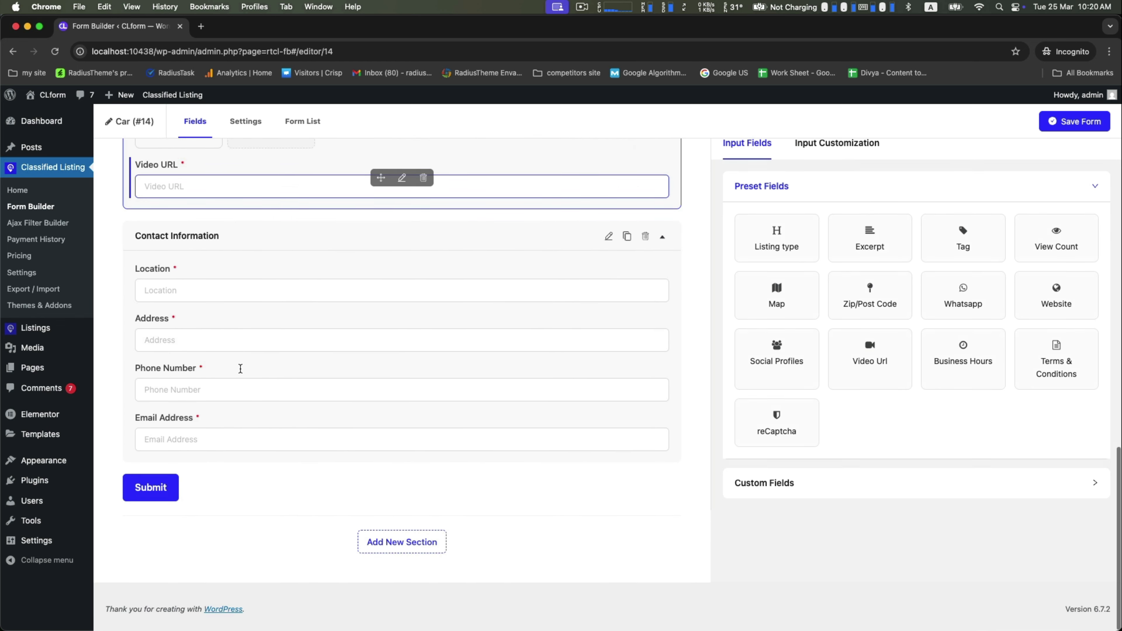
pyautogui.moveTo(756, 370); pyautogui.dragTo(245, 501)
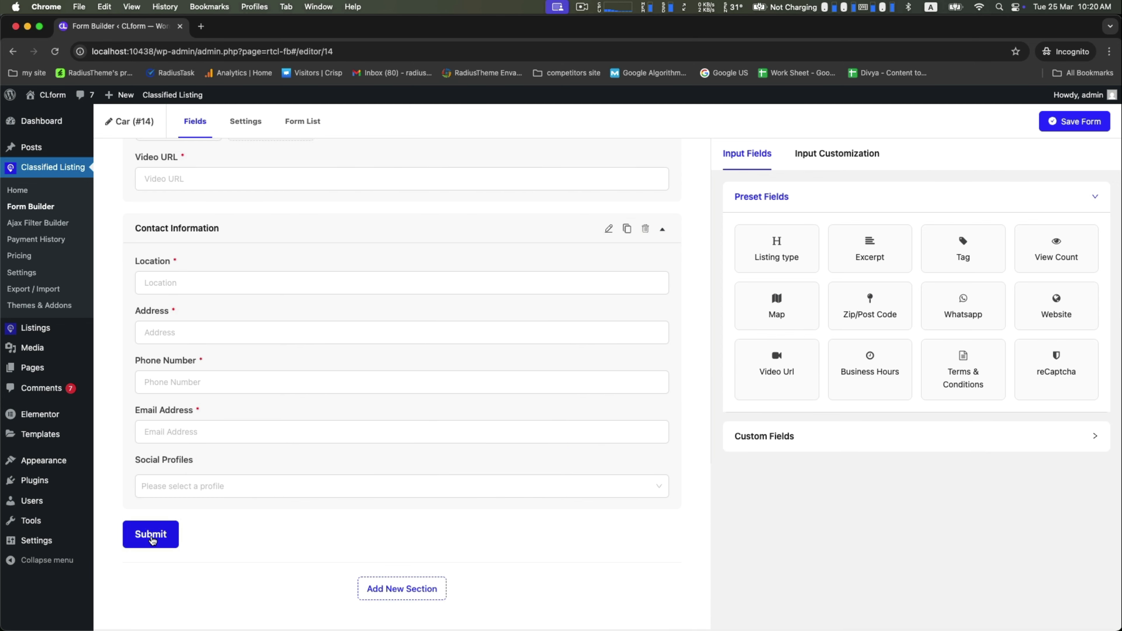
pyautogui.scroll(20, 680, 476)
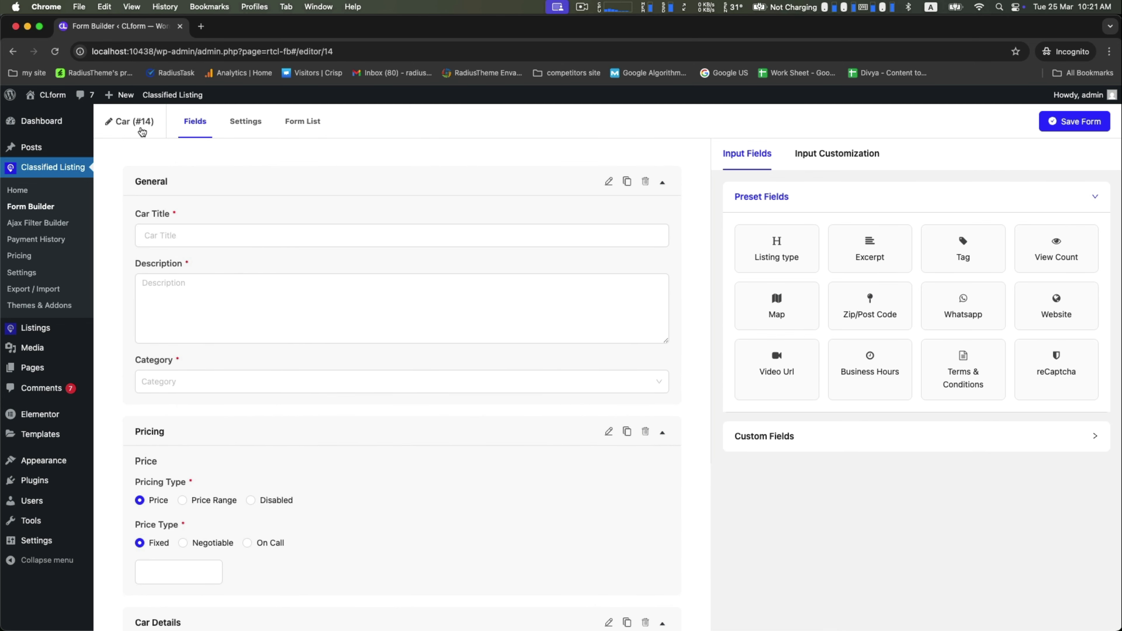
# Step: Rename the form from 'Car (#14)' to 'Car Directory', keep it published, and save it
pyautogui.click(141, 131)
pyautogui.moveTo(450, 346); pyautogui.dragTo(510, 346)
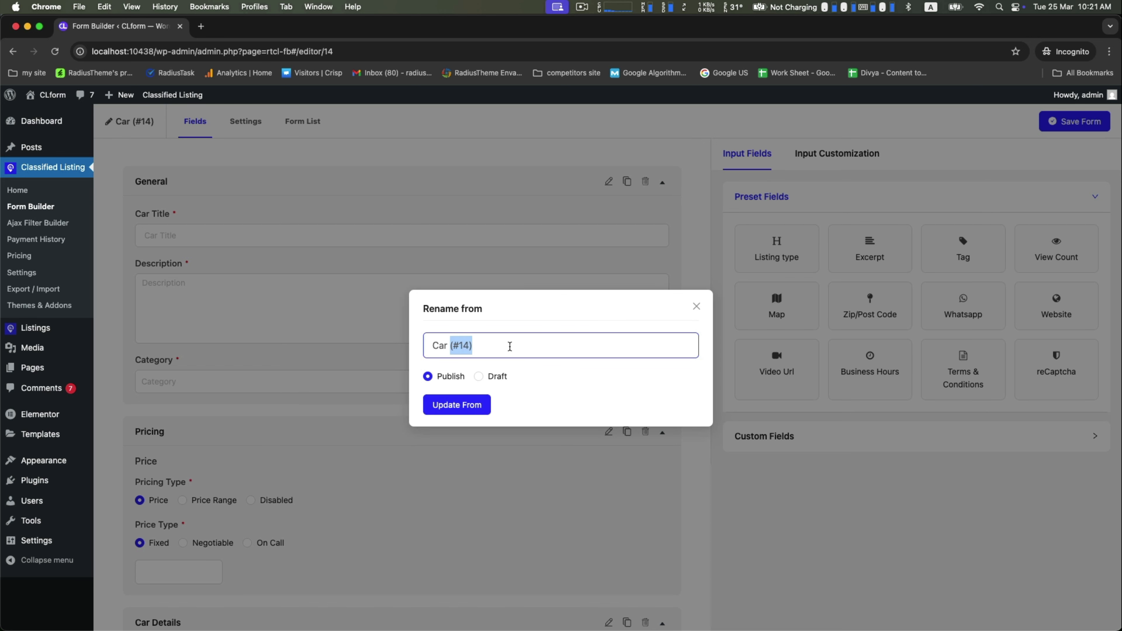
pyautogui.write('Directory')
pyautogui.click(456, 404)
pyautogui.click(1085, 121)
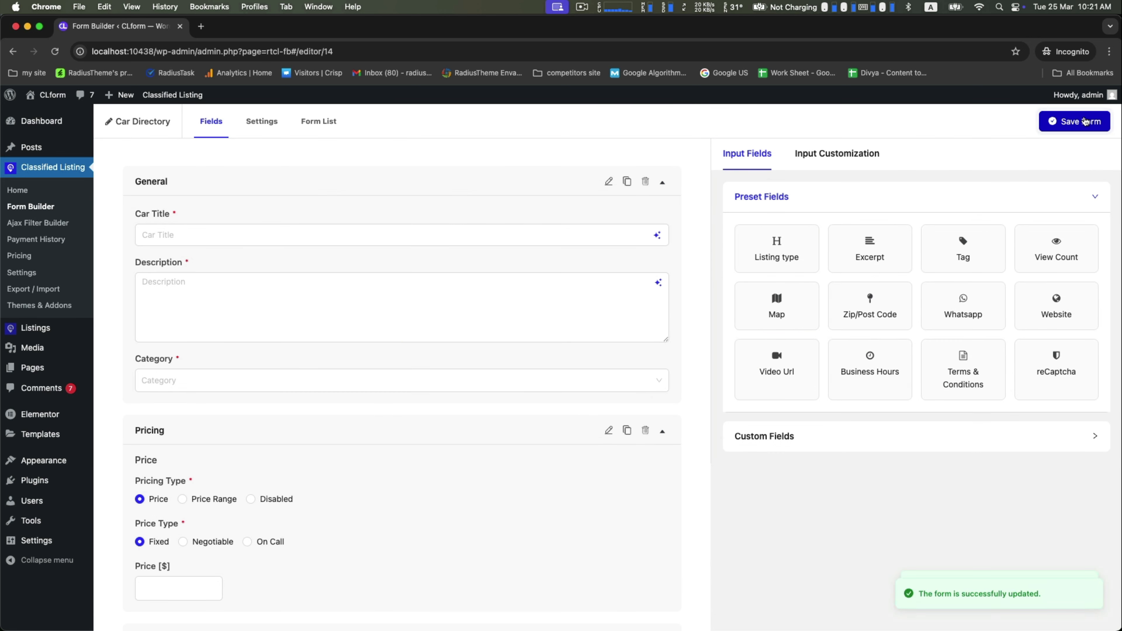
# Step: Open the live CL Classified site in a new browser tab
pyautogui.moveTo(44, 94)
pyautogui.rightClick(40, 116)
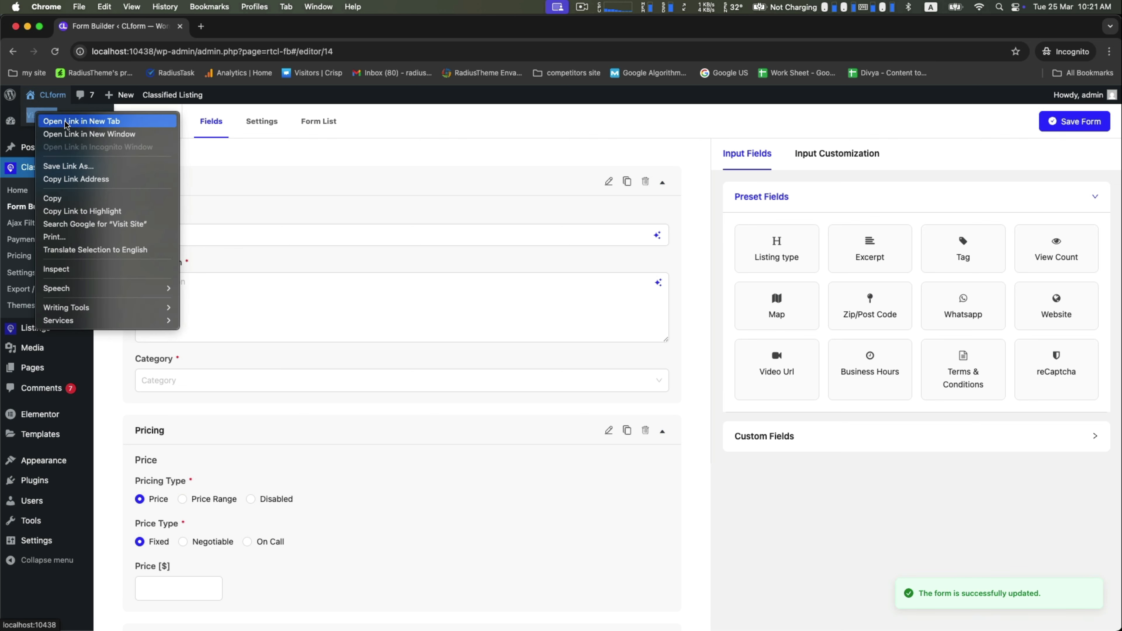
pyautogui.click(65, 120)
pyautogui.click(236, 29)
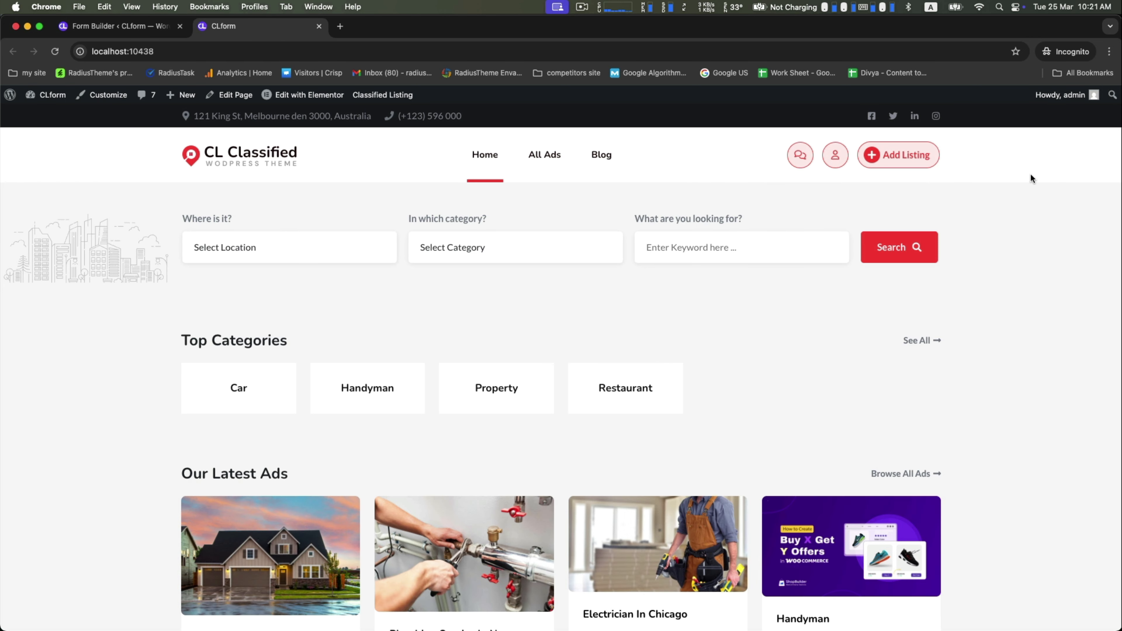
# Step: Go to Add Listing and open the Car Directory ad form, scrolling through its fields
pyautogui.click(897, 154)
pyautogui.scroll(-5, 965, 276)
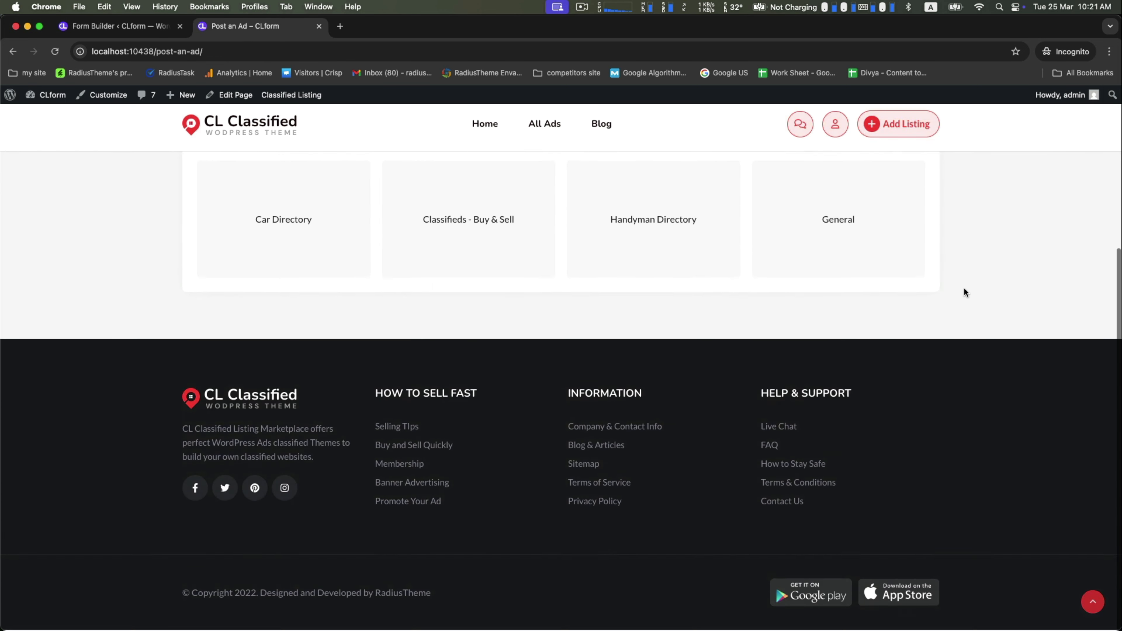
pyautogui.scroll(2, 964, 291)
pyautogui.click(257, 330)
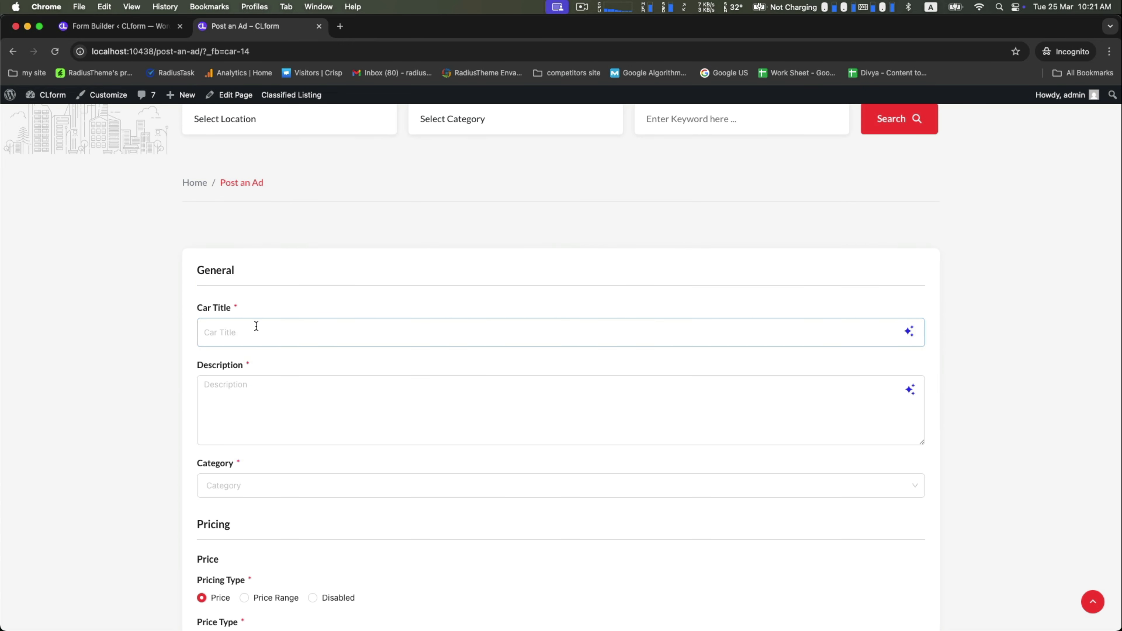
pyautogui.scroll(-4, 172, 339)
pyautogui.scroll(-10, 229, 201)
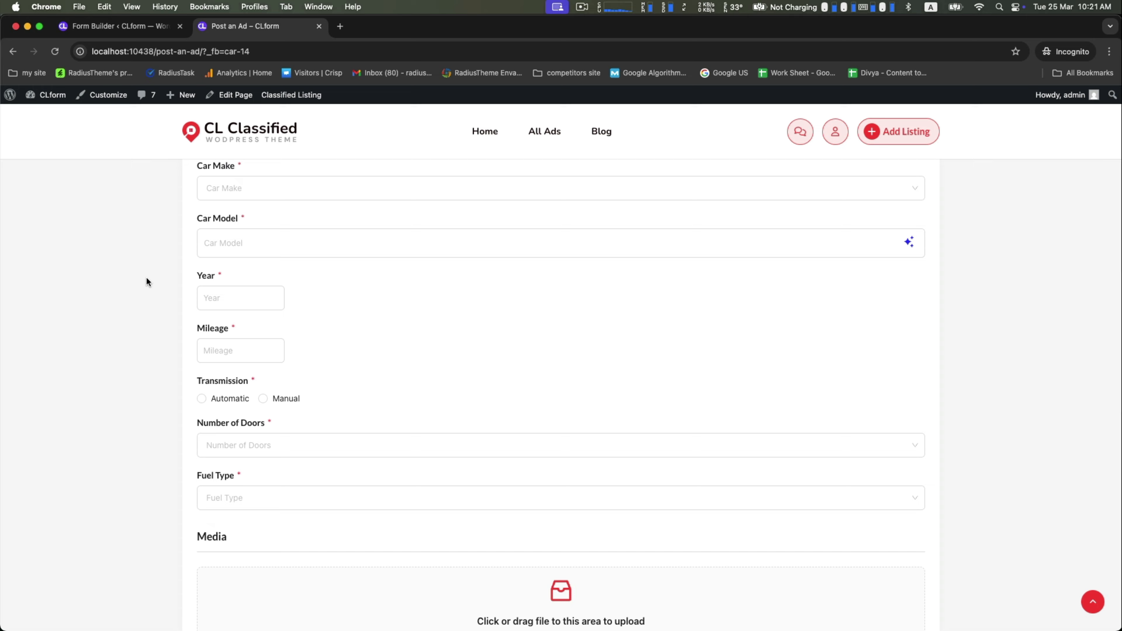
pyautogui.scroll(-10, 146, 282)
pyautogui.scroll(-5, 147, 282)
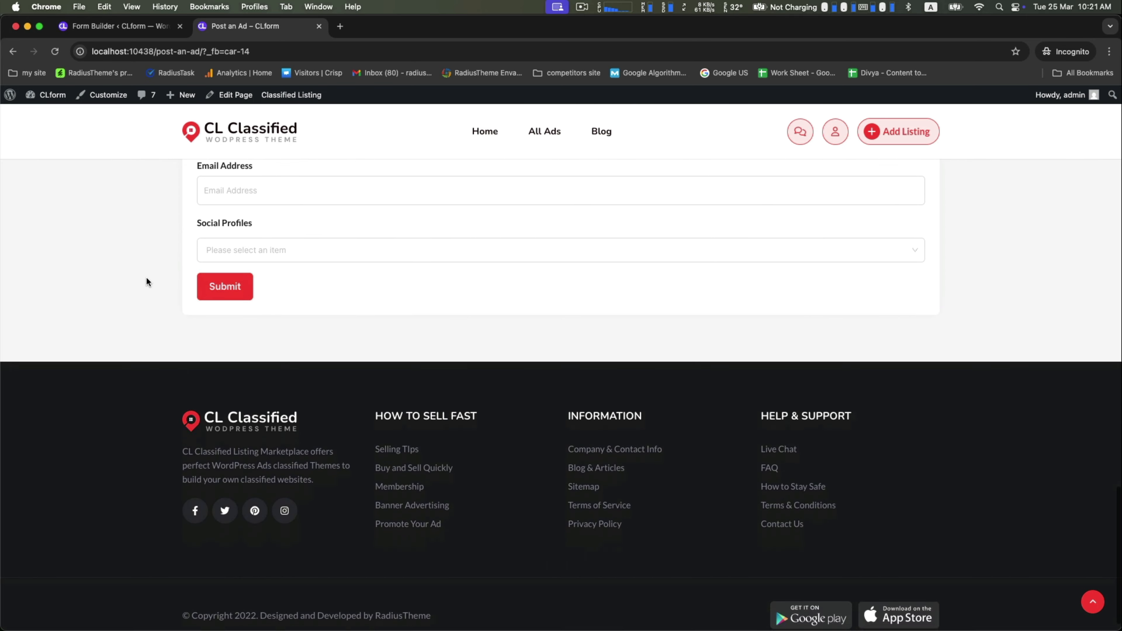
pyautogui.scroll(20, 146, 281)
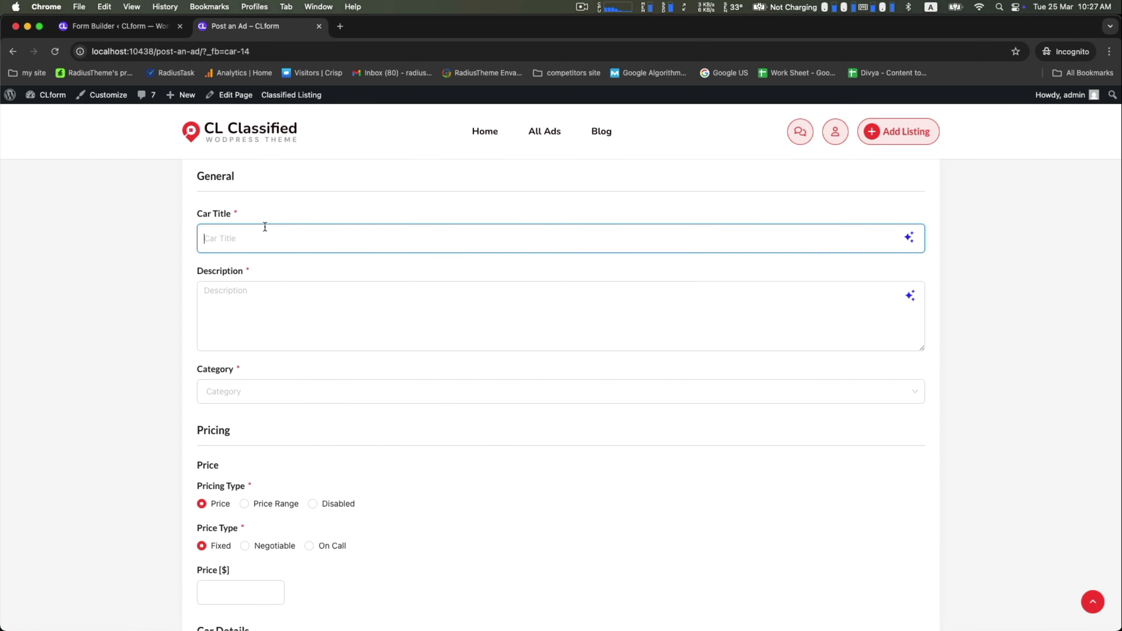
# Step: Enter the car ad title and paste the description paragraph
pyautogui.write('I wan to sell')
pyautogui.press('Tab')
pyautogui.press('Tab')
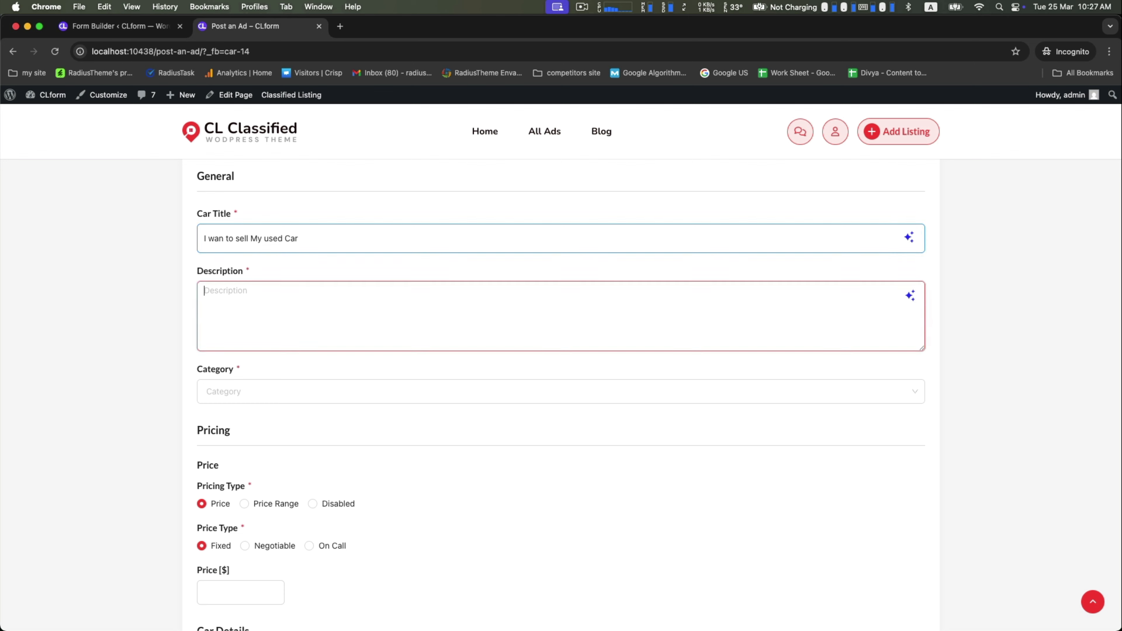
pyautogui.write('The M340i impresses with its sharp and exquisite exterior design, excellent performance, and superior road dynamics. Equipped with the latest tech and feature-loaded amenities, its comfortable and luxurious cabin ensures a premium yet sporty driving experience.')
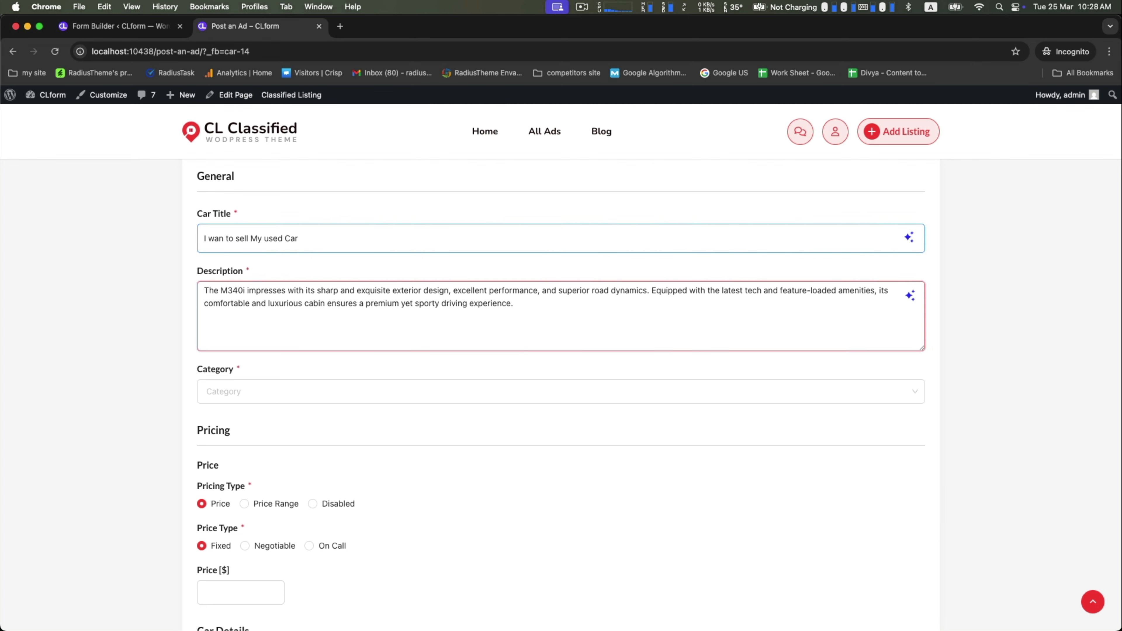
# Step: Set the category to Car, the price to 50000, and the car make to BMW
pyautogui.click(224, 391)
pyautogui.click(219, 428)
pyautogui.scroll(-6, 218, 424)
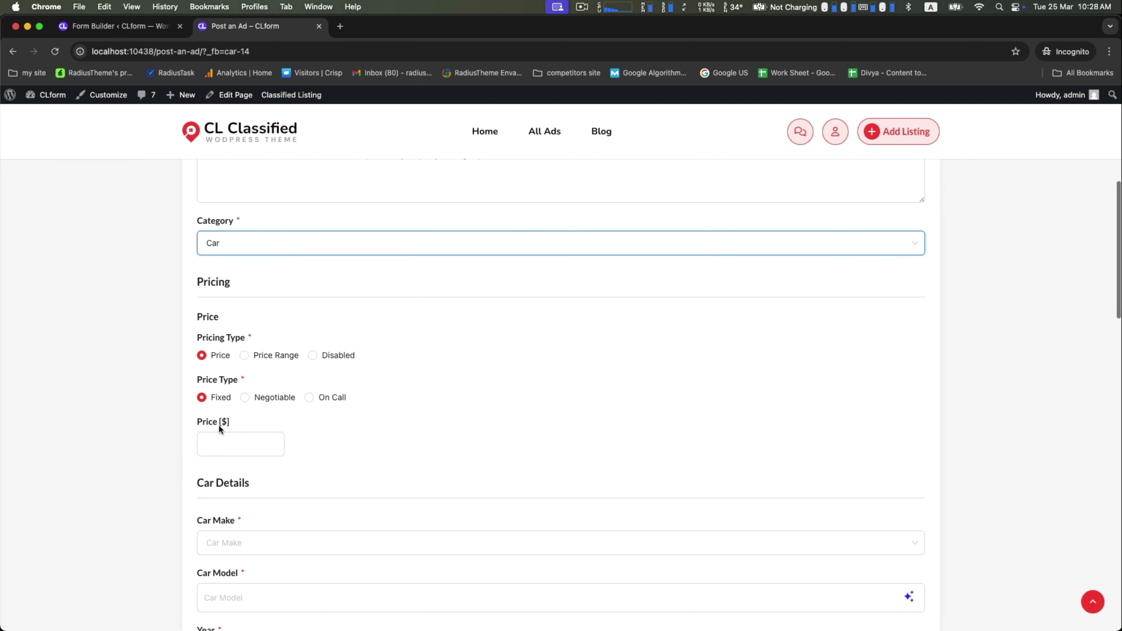
pyautogui.click(214, 336)
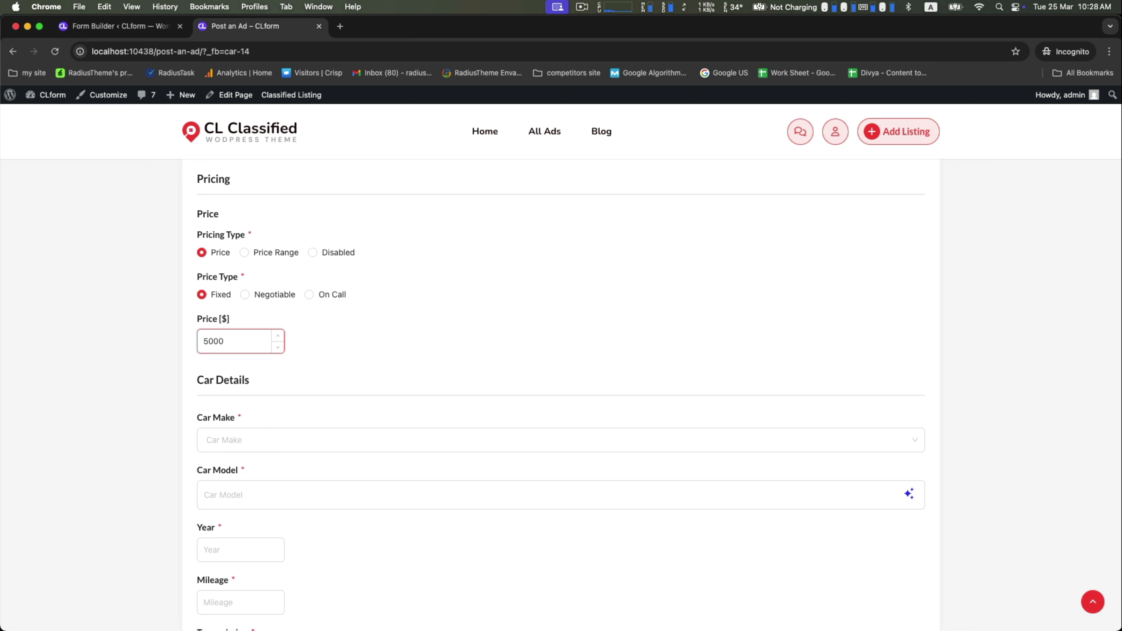
pyautogui.write('50000')
pyautogui.scroll(-4, 215, 380)
pyautogui.click(246, 286)
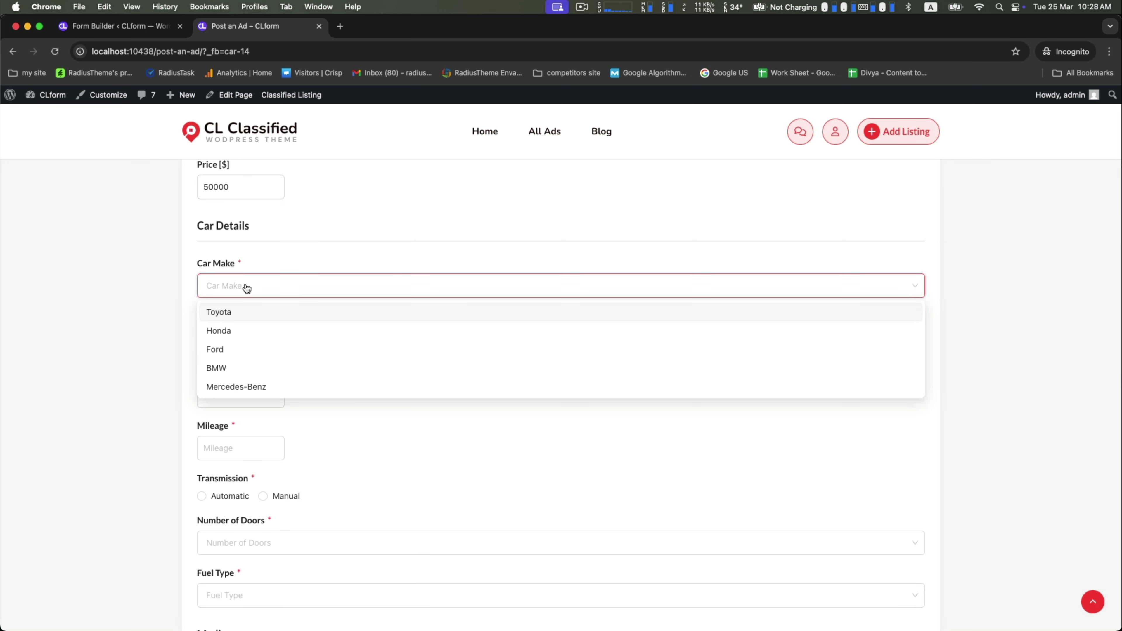
pyautogui.click(217, 368)
pyautogui.click(206, 341)
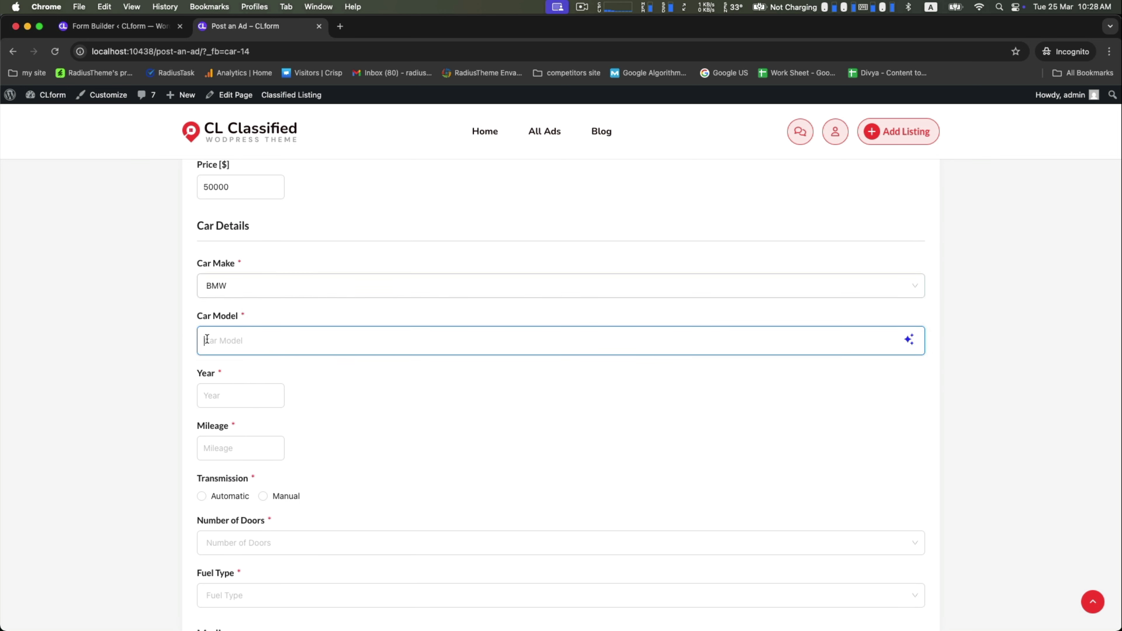
# Step: Fill in the car model, year 2020 and mileage 6000
pyautogui.write('2009')
pyautogui.click(238, 397)
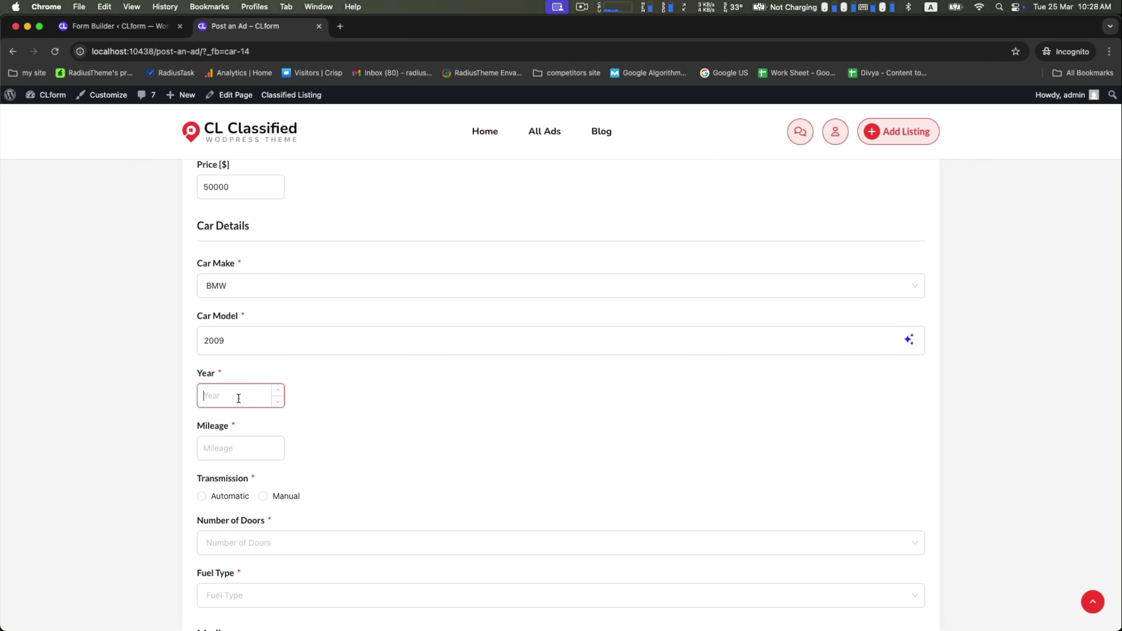
pyautogui.write('2')
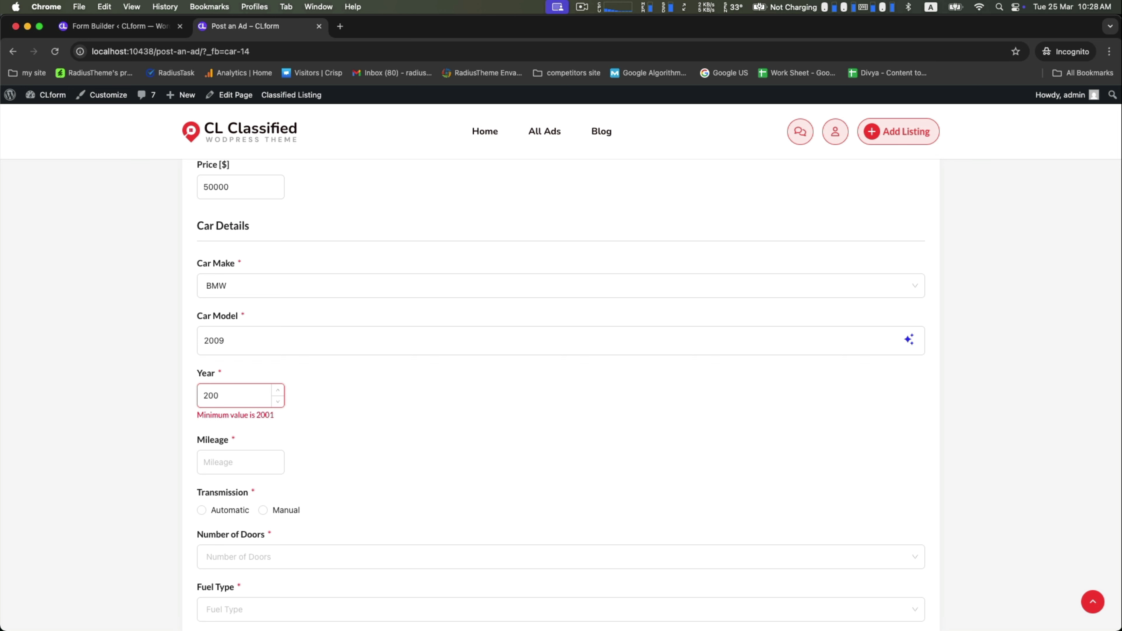
pyautogui.write('020')
pyautogui.press('BackSpace')
pyautogui.write('20')
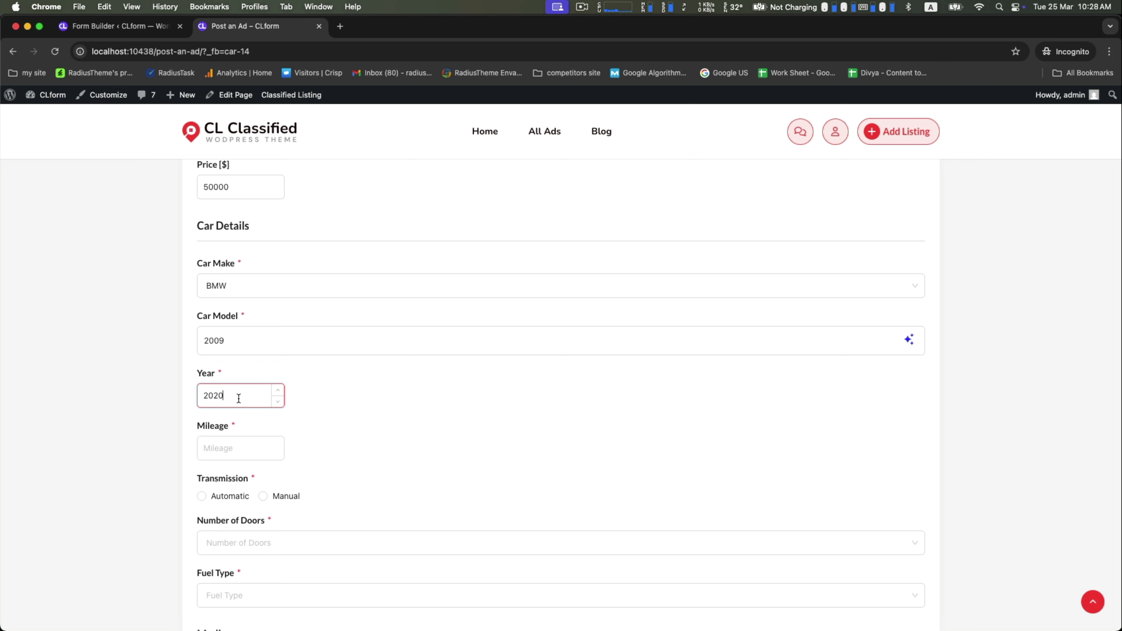
pyautogui.scroll(-5, 100, 420)
pyautogui.click(215, 230)
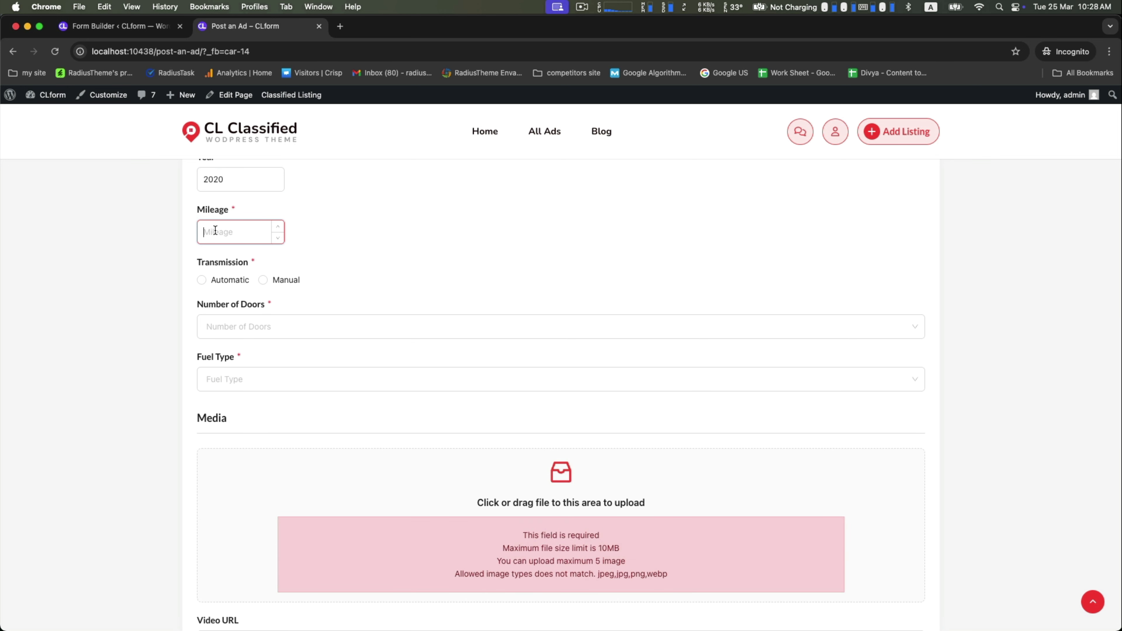
pyautogui.write('6')
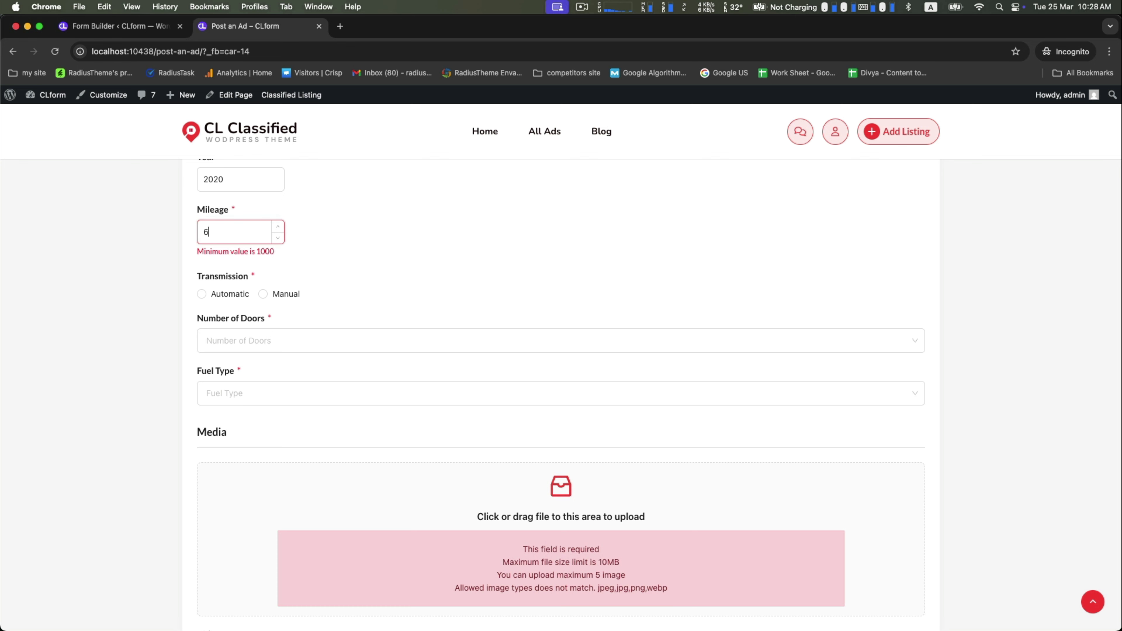
pyautogui.write('000')
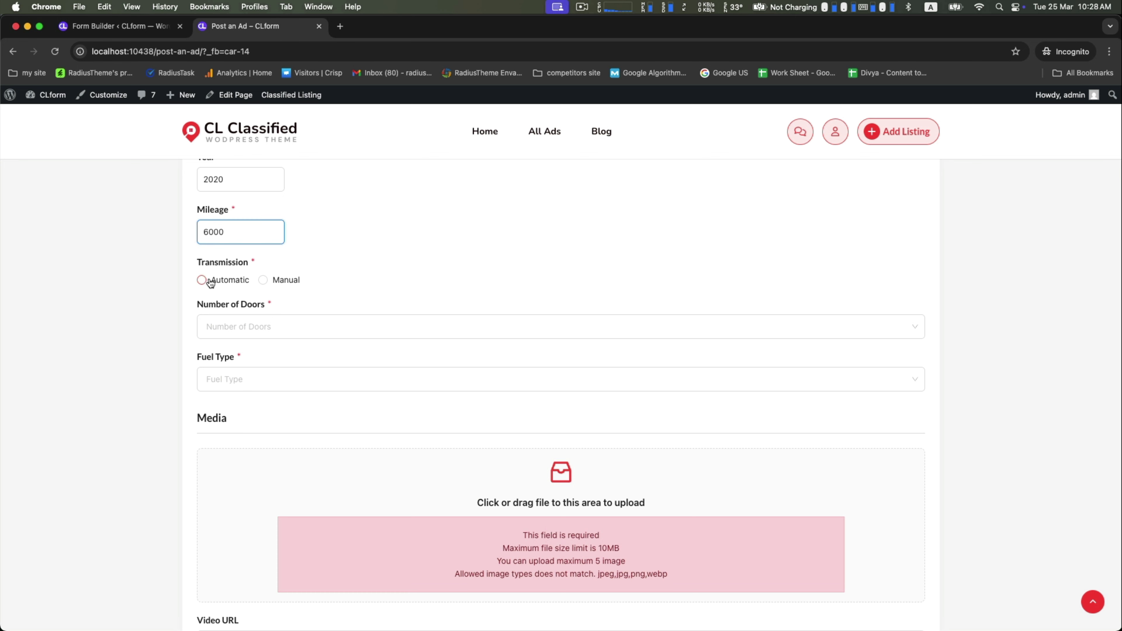
# Step: Set transmission to Manual, number of doors to 3, and fuel type to Diesel
pyautogui.click(263, 279)
pyautogui.click(231, 327)
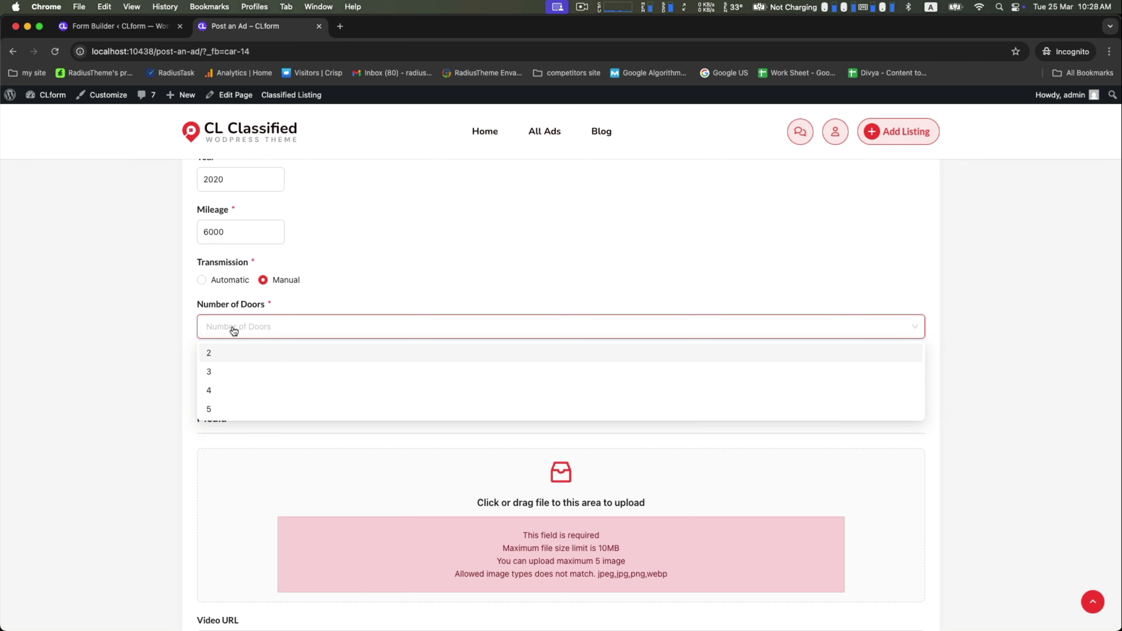
pyautogui.click(217, 372)
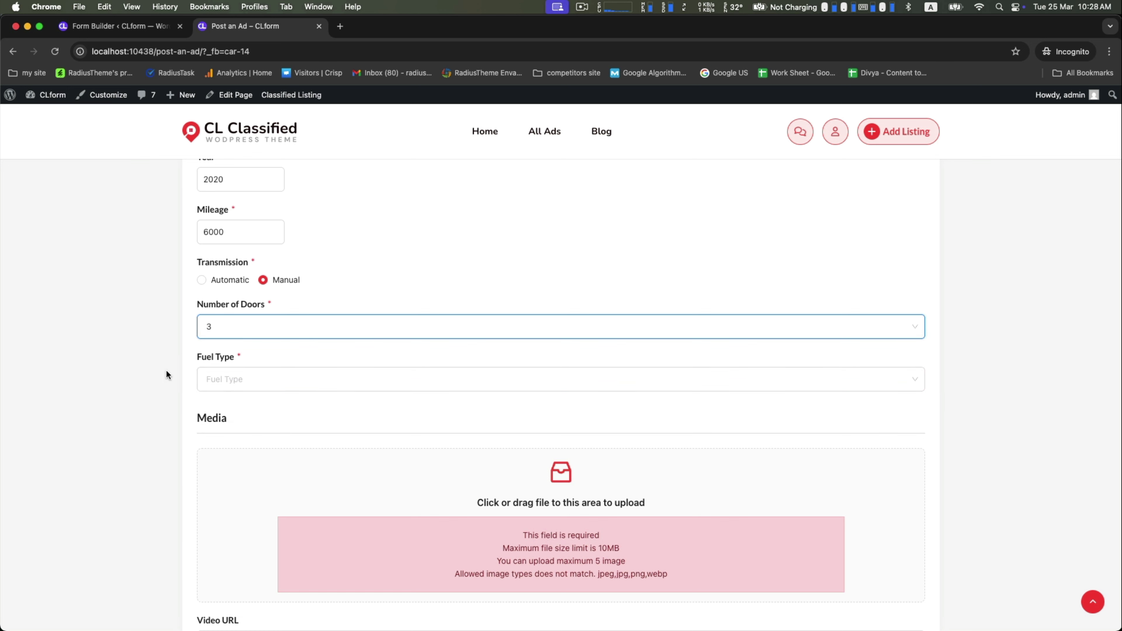
pyautogui.click(230, 379)
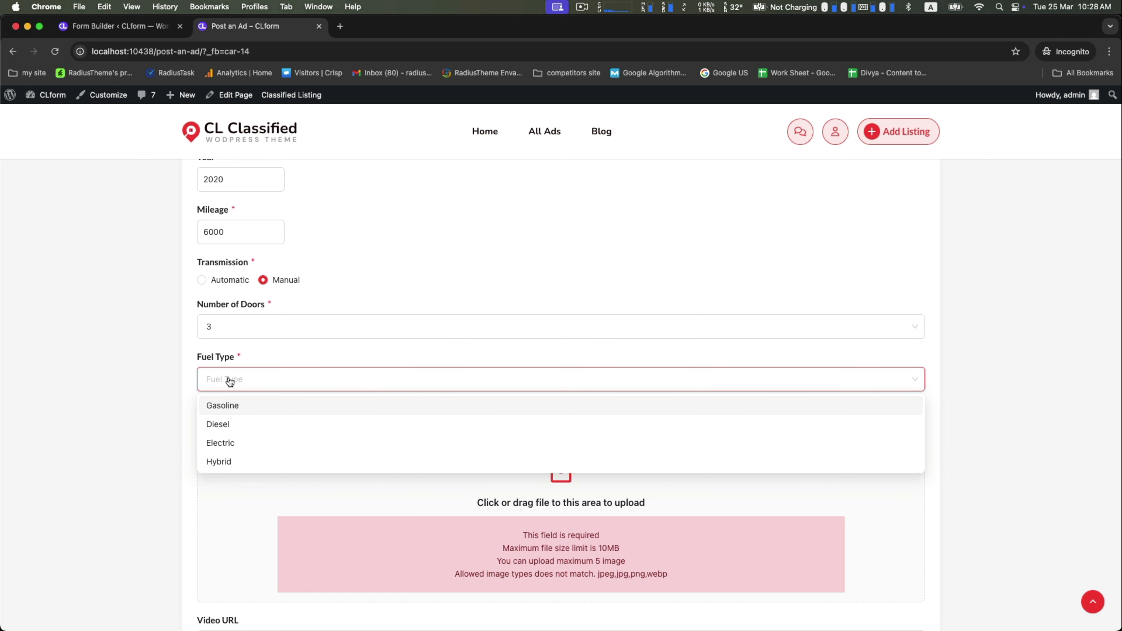
pyautogui.click(225, 425)
# Step: Upload car 1.jpg as the ad photo
pyautogui.scroll(-3, 147, 408)
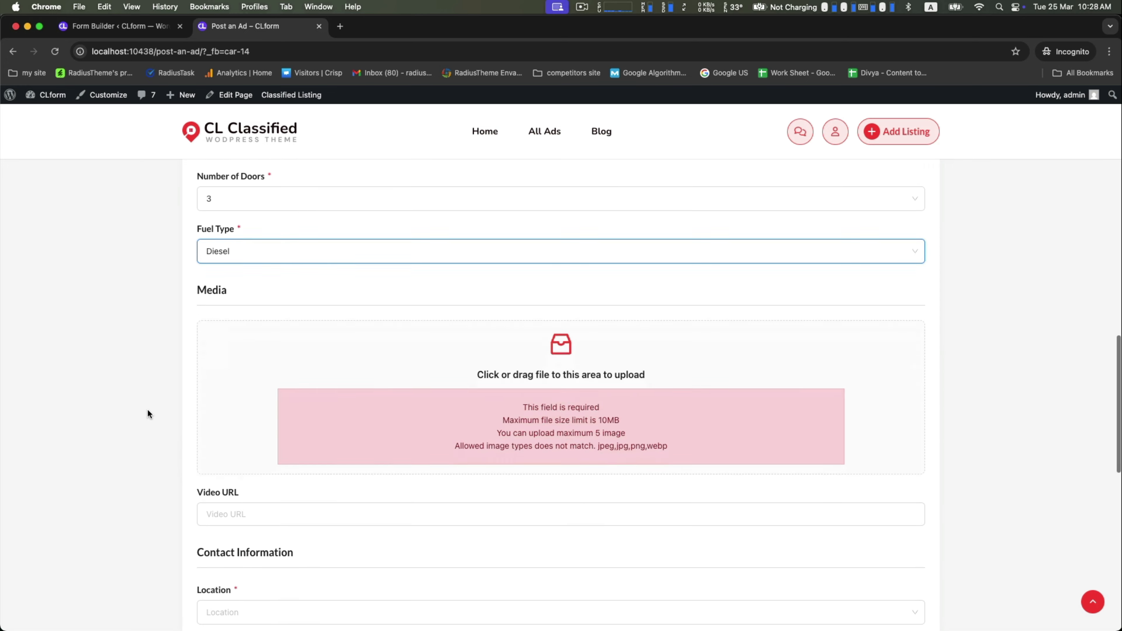
pyautogui.click(243, 361)
pyautogui.scroll(-10, 392, 367)
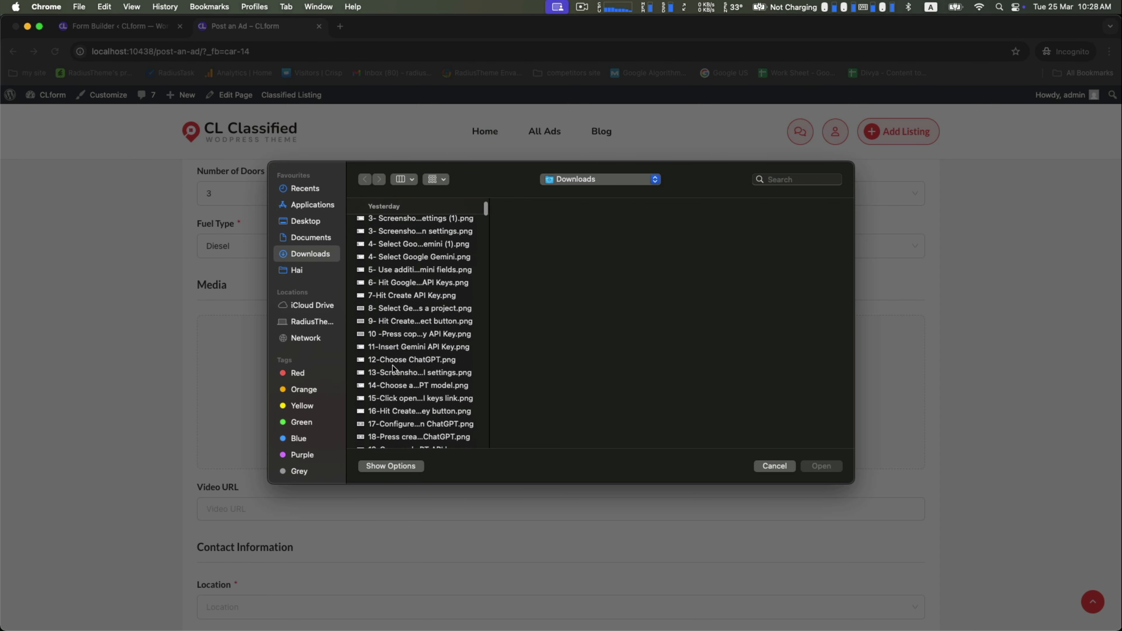
pyautogui.scroll(-3, 392, 365)
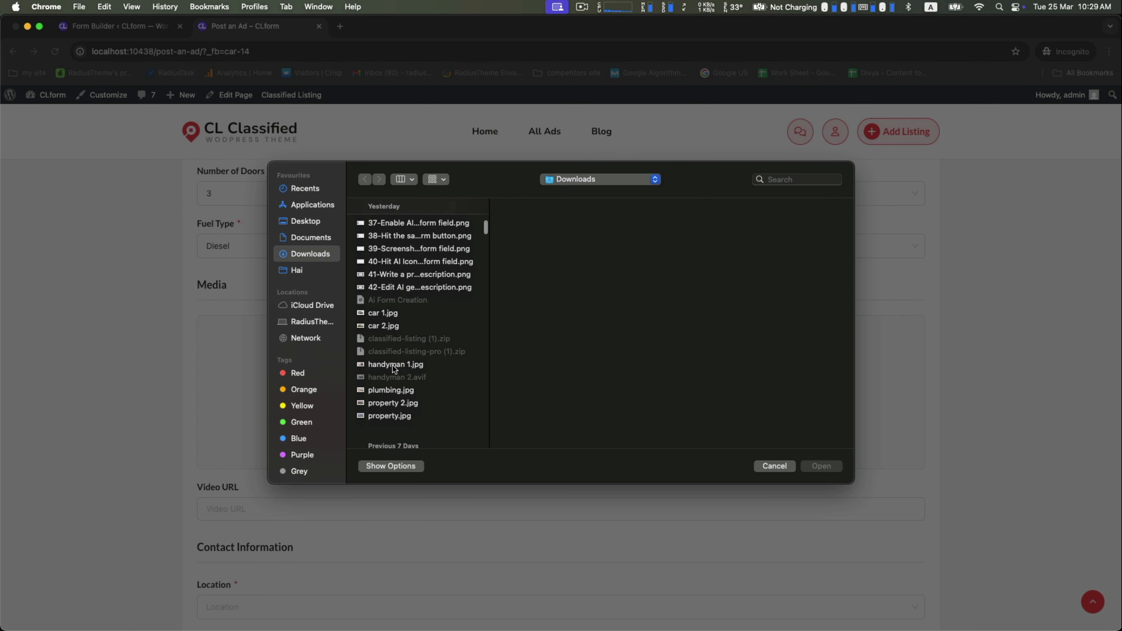
pyautogui.click(384, 322)
pyautogui.click(386, 316)
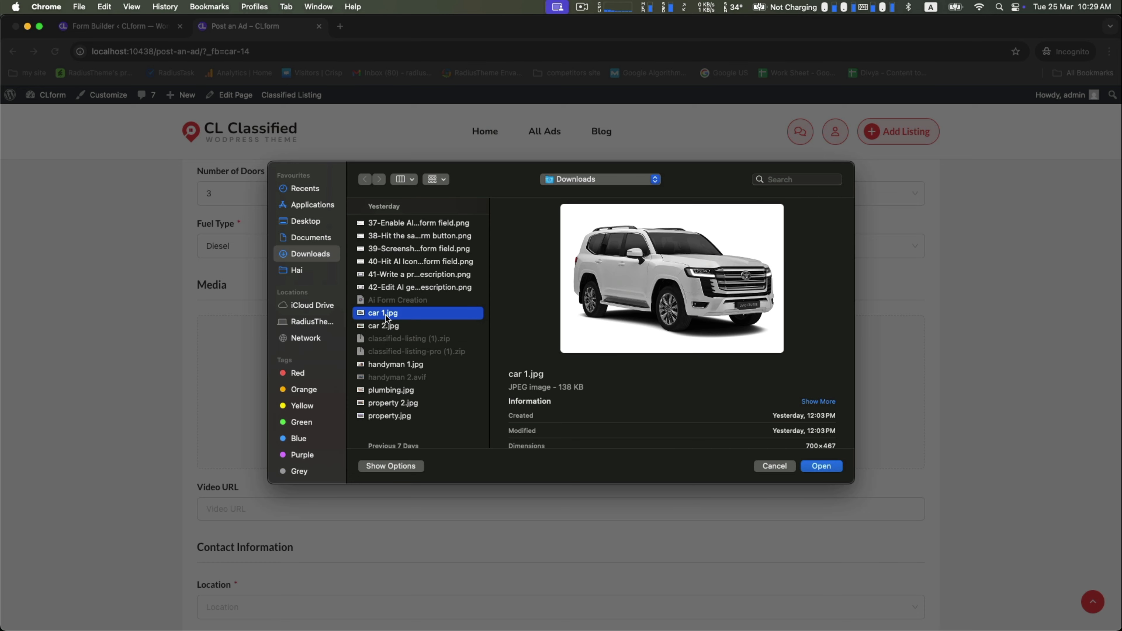
pyautogui.click(818, 468)
pyautogui.scroll(-8, 507, 505)
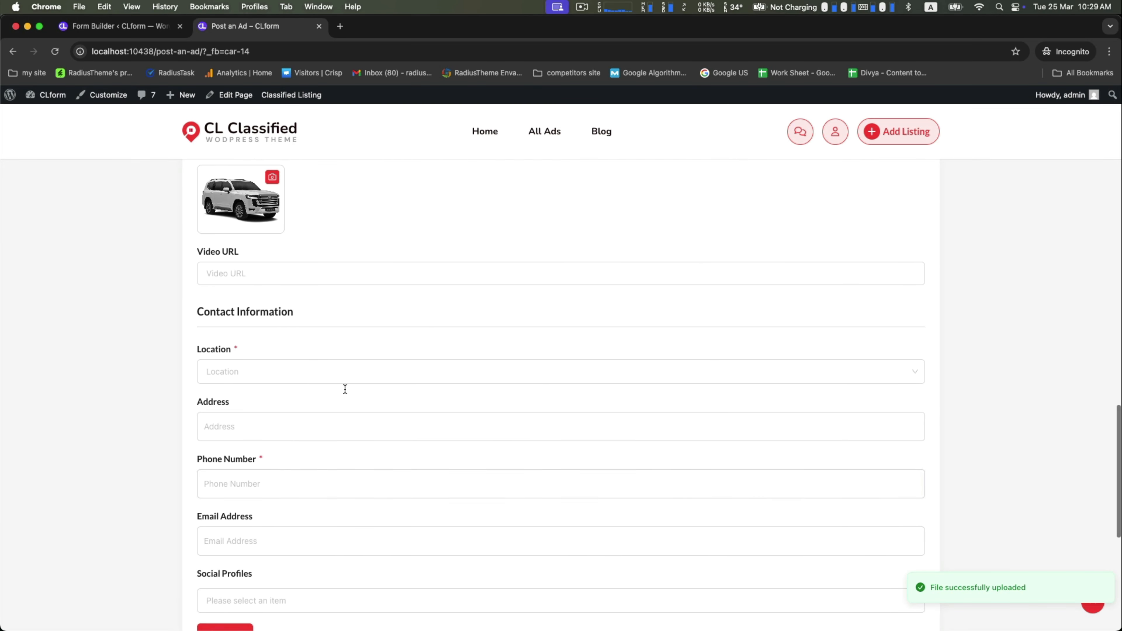
# Step: Set the location to California and enter the contact phone number and e-mail address
pyautogui.moveTo(198, 250); pyautogui.dragTo(246, 251)
pyautogui.click(230, 366)
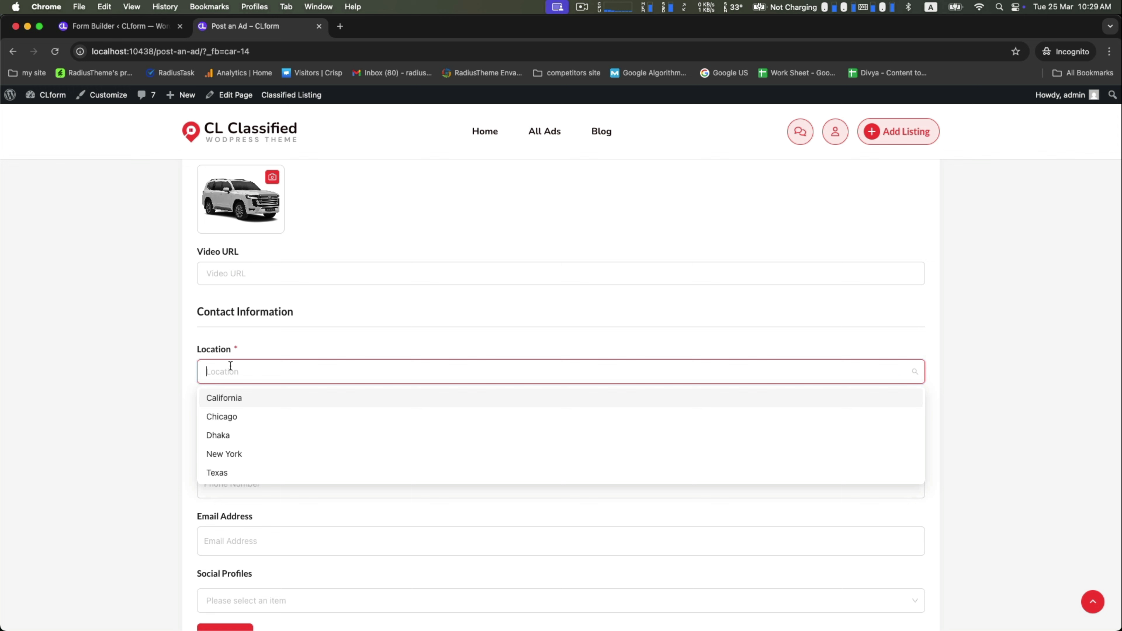
pyautogui.click(228, 398)
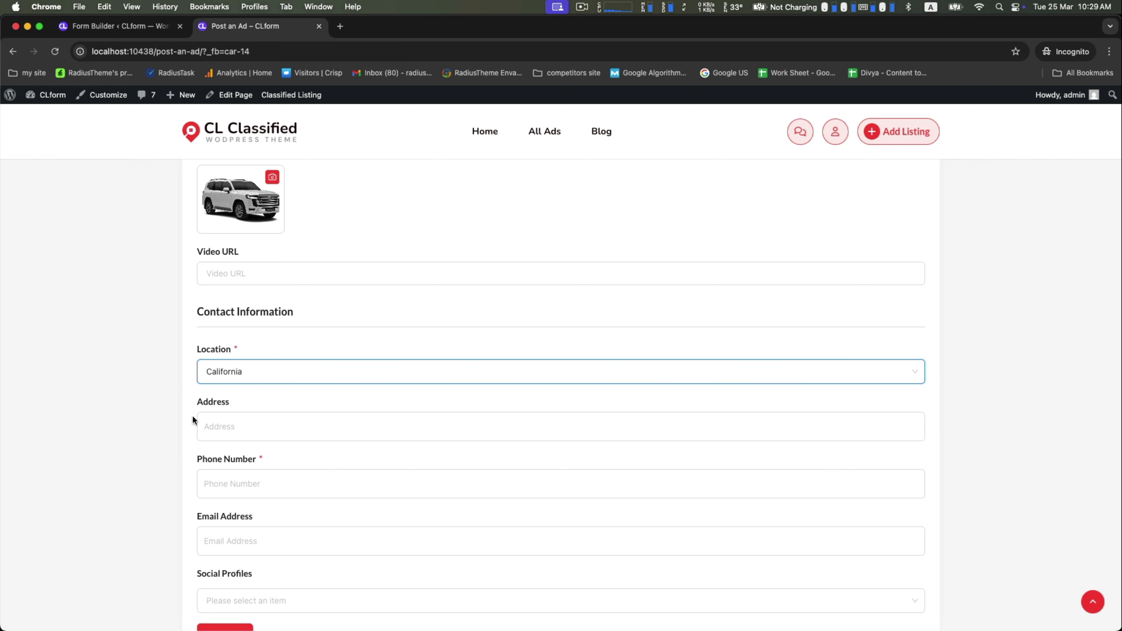
pyautogui.click(206, 477)
pyautogui.scroll(-2, 241, 474)
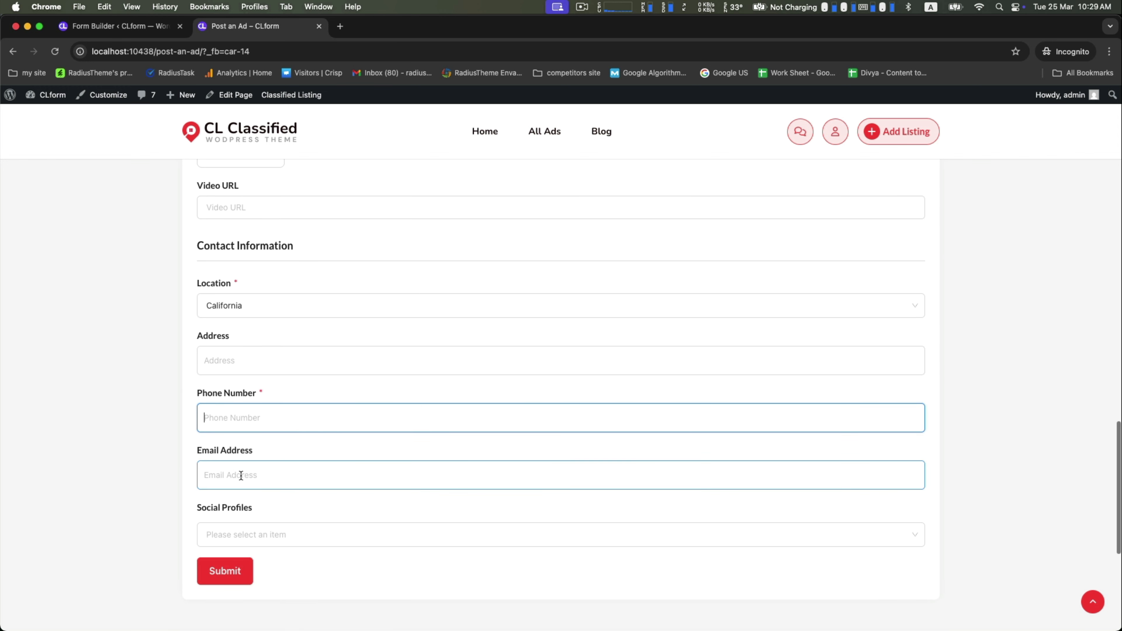
pyautogui.scroll(-3, 139, 449)
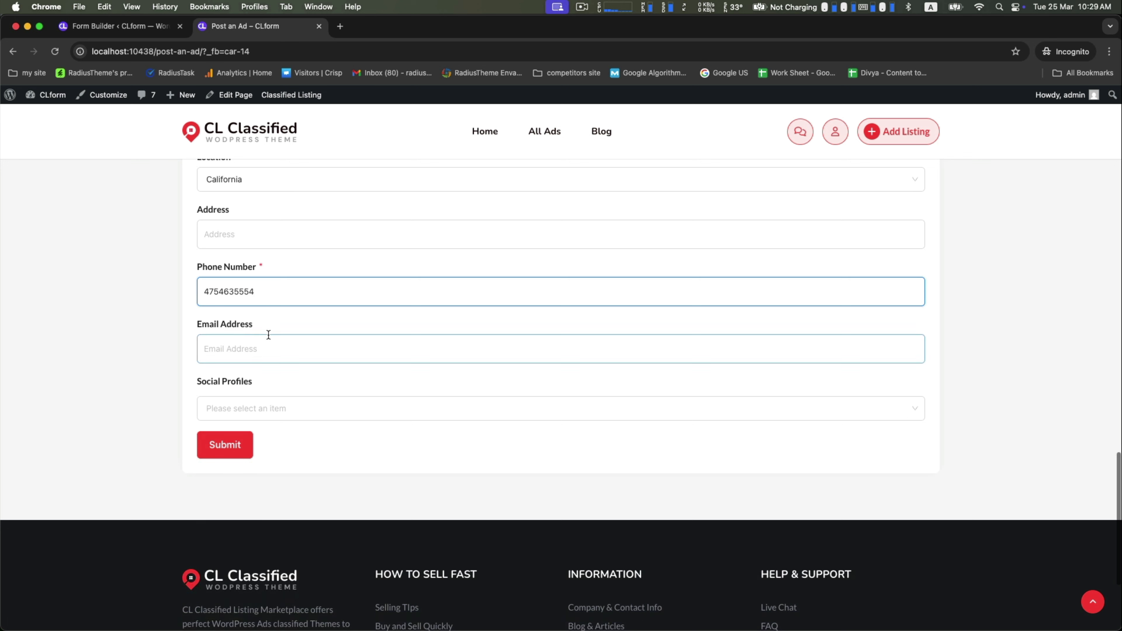
pyautogui.click(250, 345)
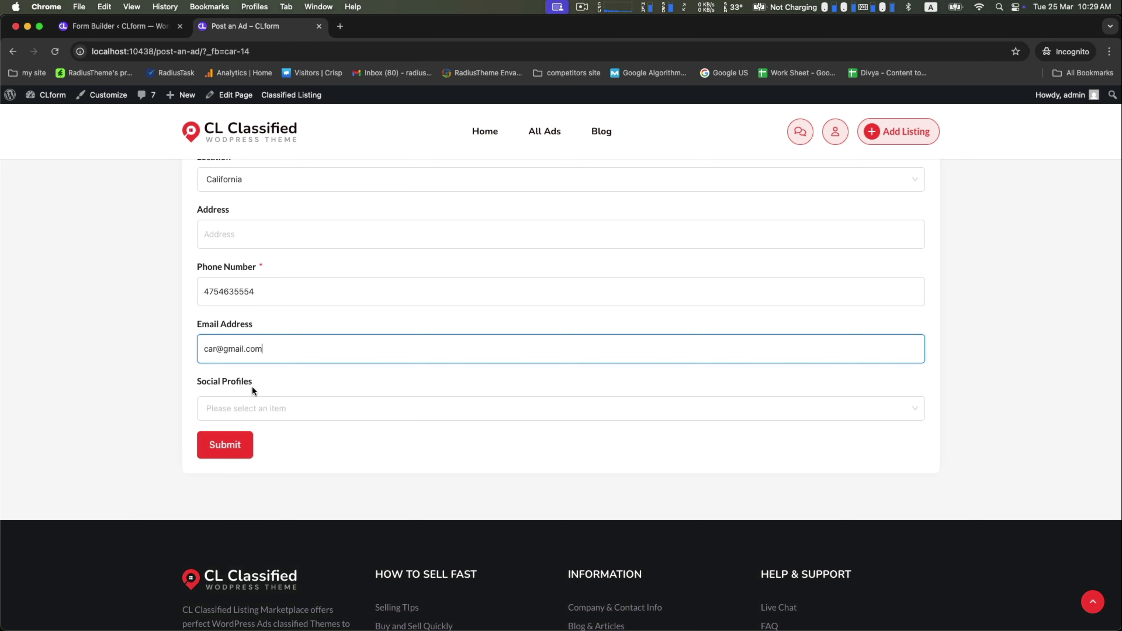
# Step: Add a Facebook social profile URL and submit the car ad
pyautogui.click(243, 413)
pyautogui.click(238, 436)
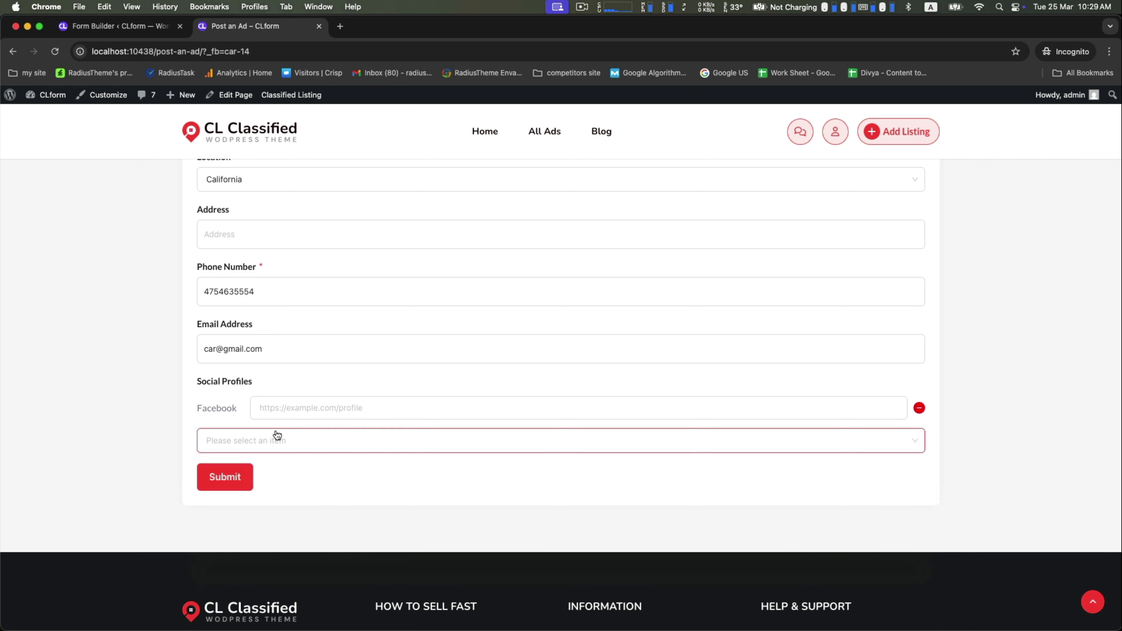
pyautogui.click(352, 411)
pyautogui.write('https://facebook.com')
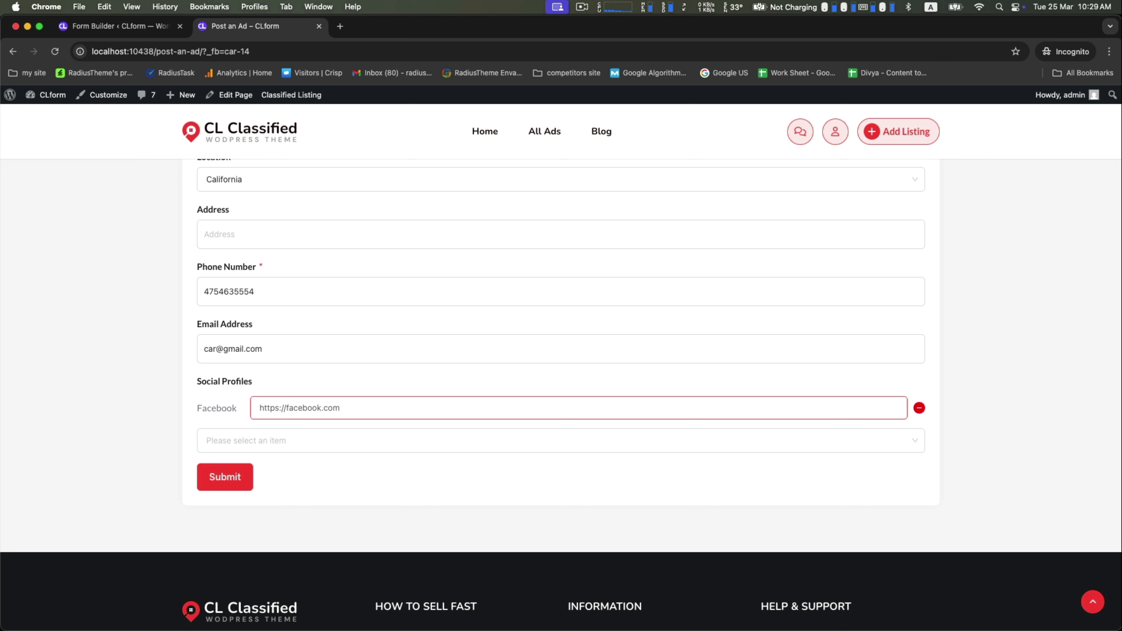
pyautogui.click(218, 482)
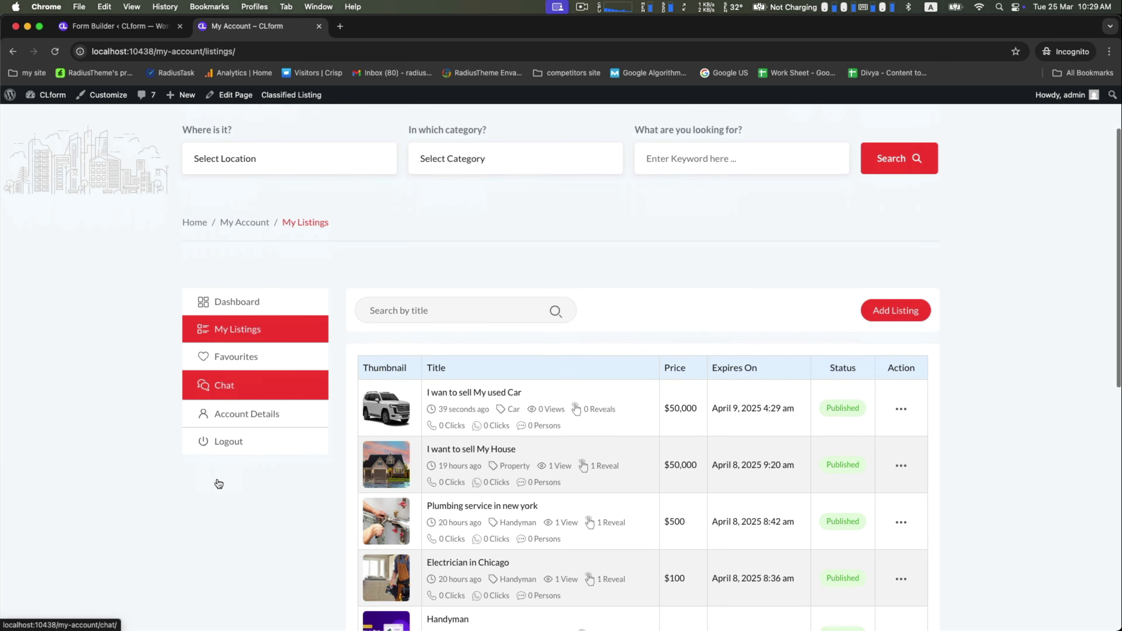
# Step: Open the new 'I wan to sell My used Car' listing from My Listings and look over its page
pyautogui.scroll(-2, 505, 379)
pyautogui.click(438, 341)
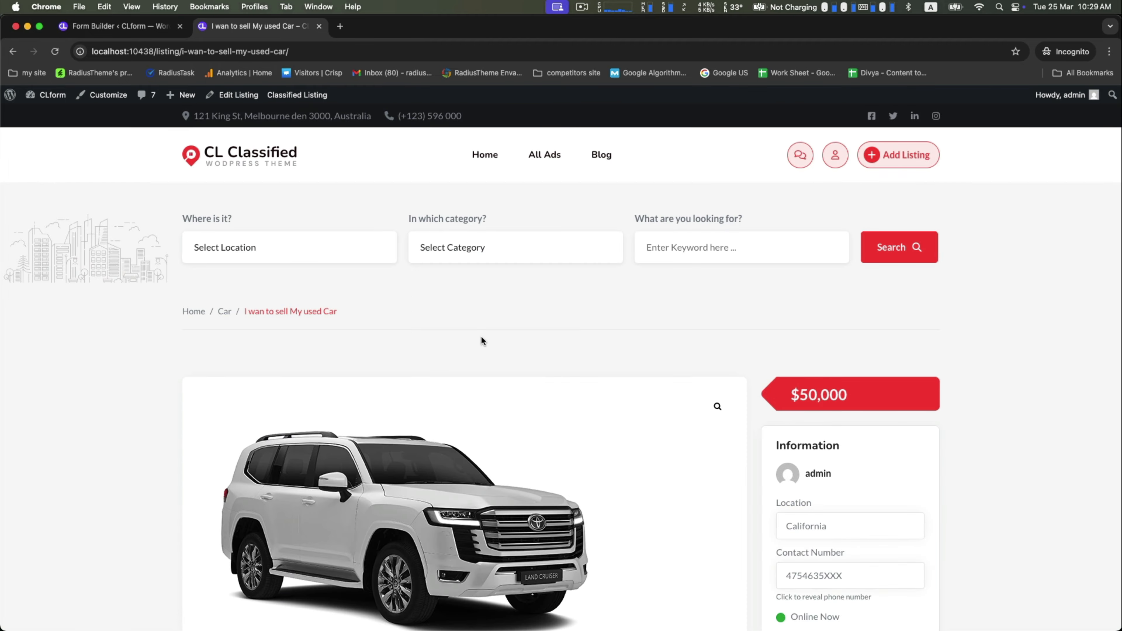
pyautogui.scroll(-10, 481, 336)
pyautogui.scroll(5, 256, 376)
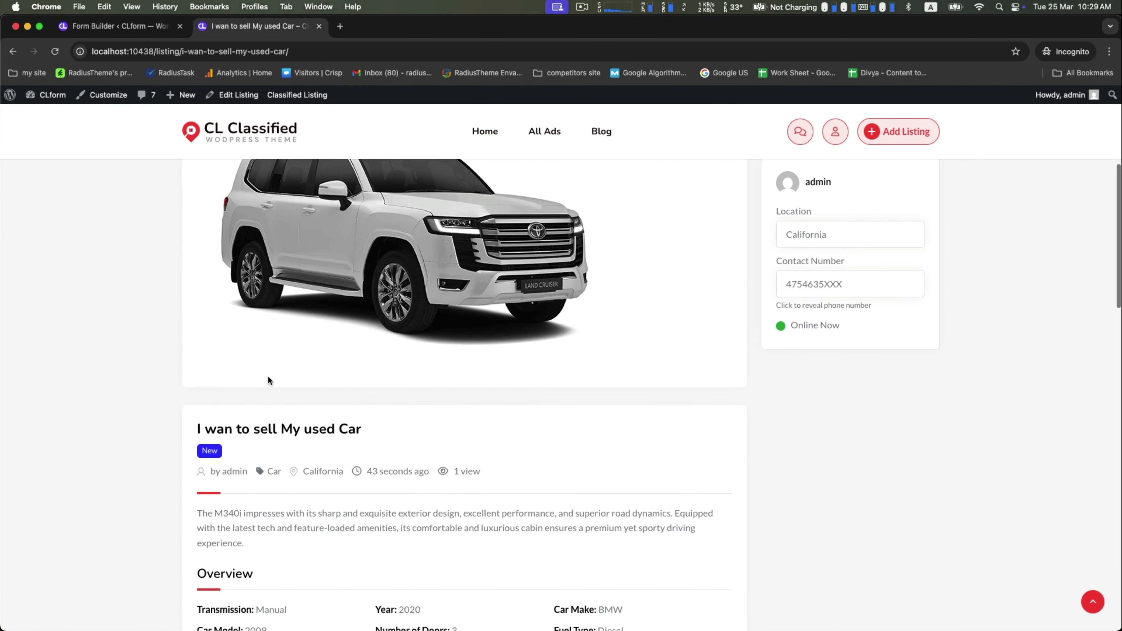
pyautogui.scroll(1, 243, 406)
pyautogui.moveTo(195, 464); pyautogui.dragTo(361, 464)
pyautogui.scroll(-5, 400, 476)
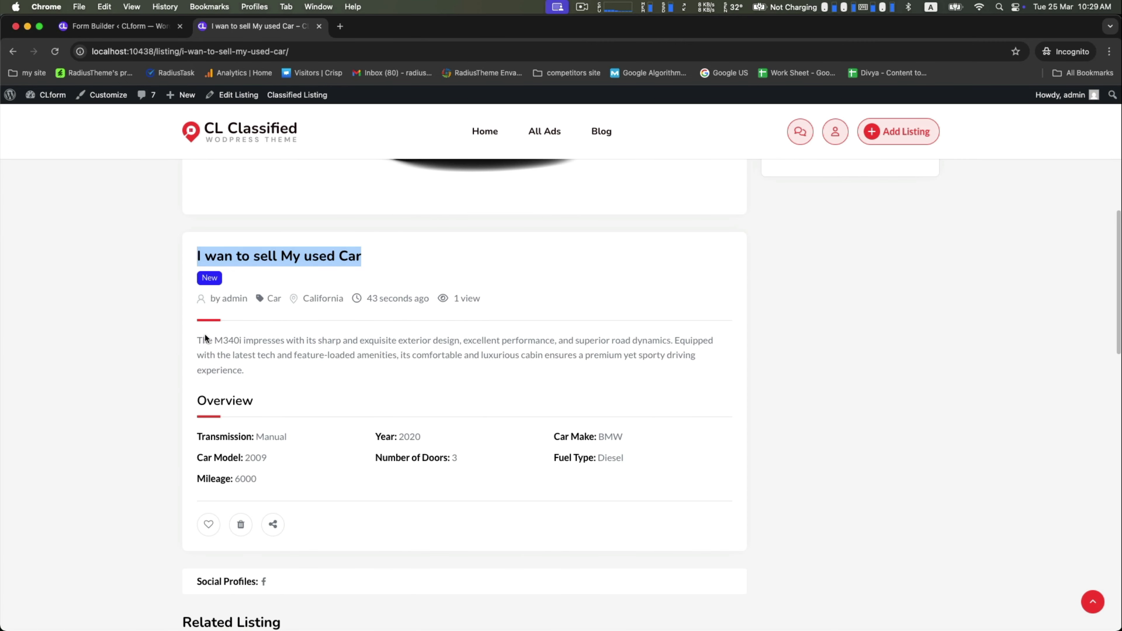
# Step: Review the listing's description and details, including Car Model 2009 and Fuel Type Diesel
pyautogui.moveTo(204, 338); pyautogui.dragTo(393, 355)
pyautogui.scroll(-3, 392, 357)
pyautogui.click(391, 357)
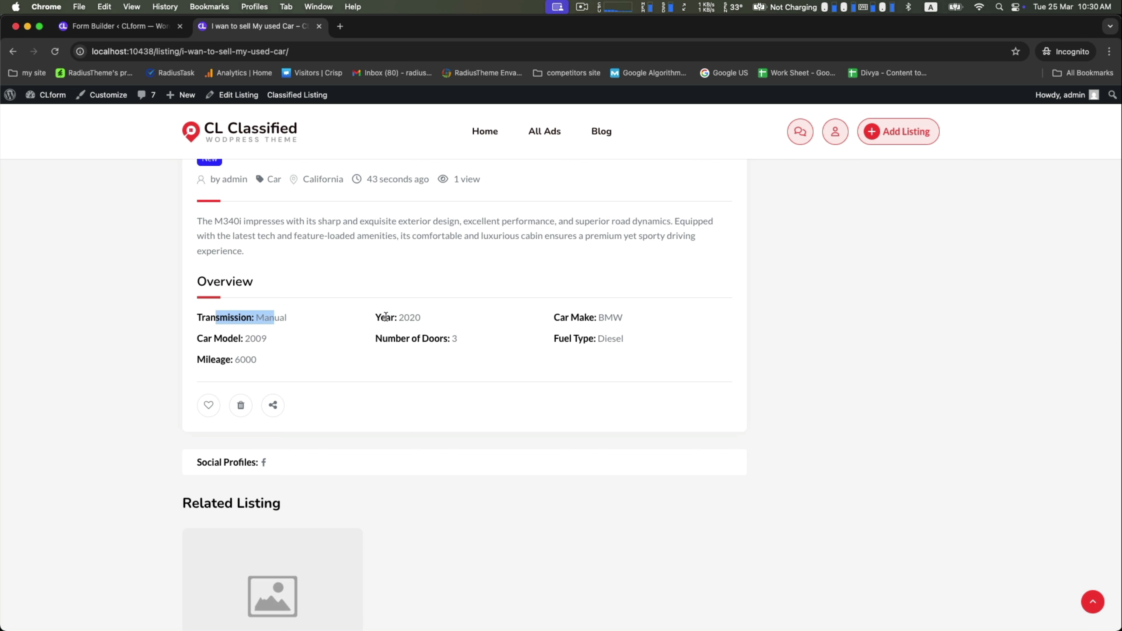
pyautogui.moveTo(214, 339); pyautogui.dragTo(298, 339)
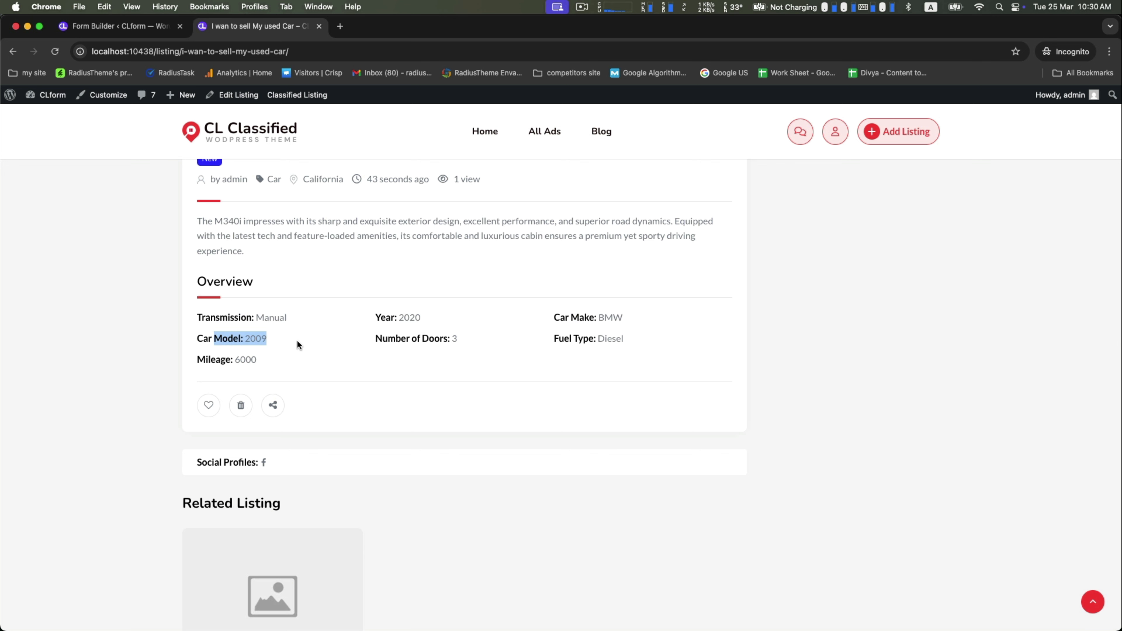
pyautogui.click(413, 340)
pyautogui.moveTo(388, 338); pyautogui.dragTo(539, 350)
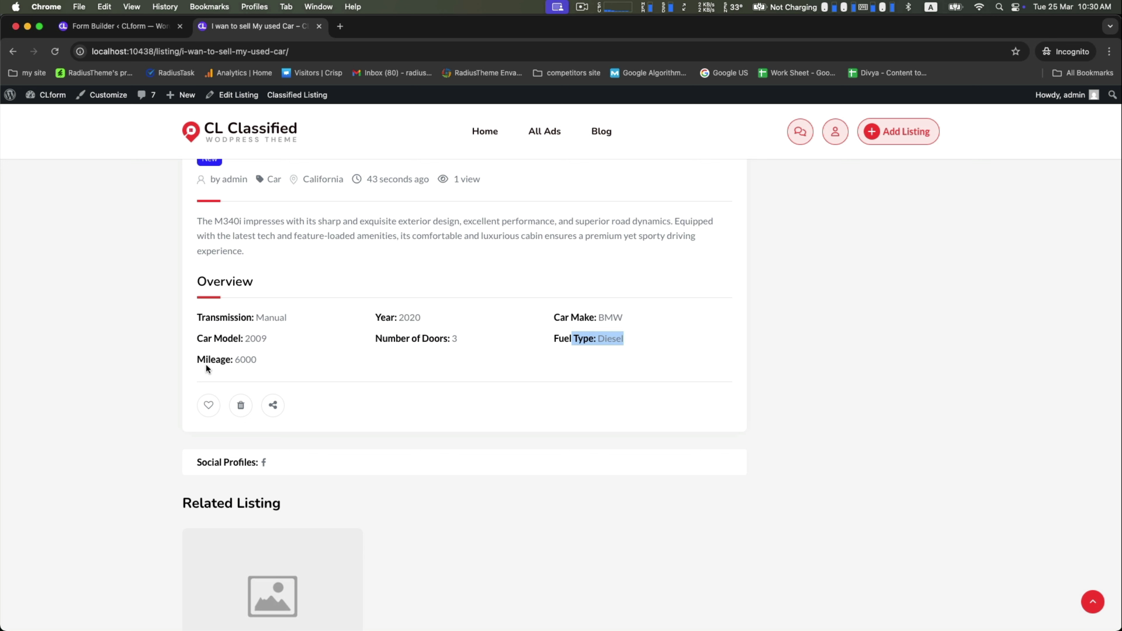
pyautogui.scroll(-2, 524, 425)
pyautogui.scroll(12, 523, 425)
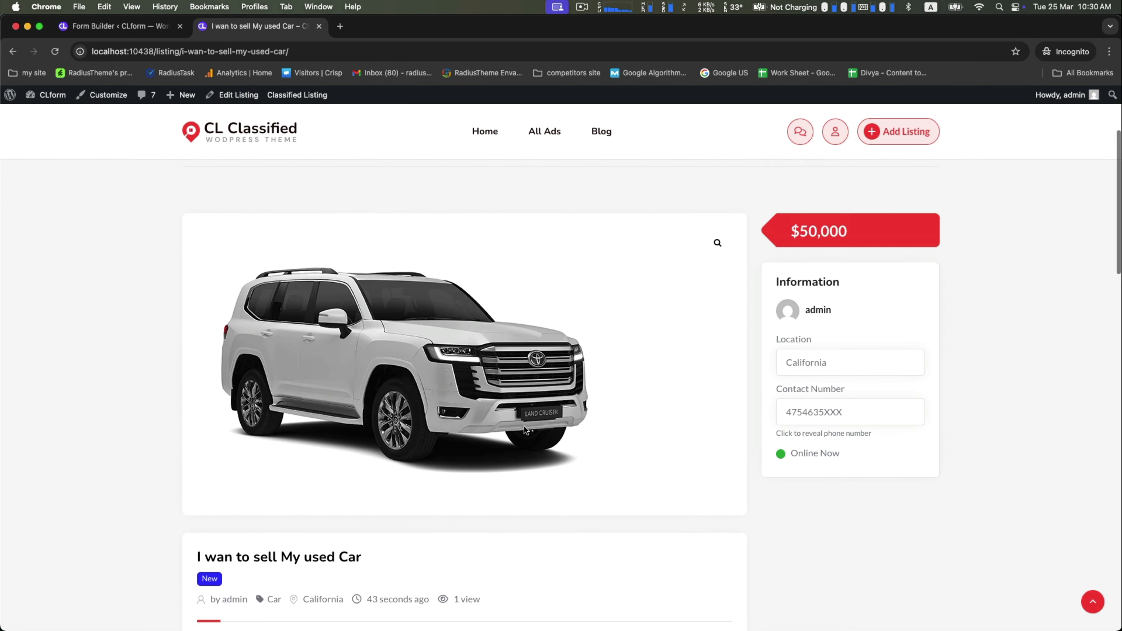
# Step: Reveal the seller's full phone number on the listing
pyautogui.click(817, 437)
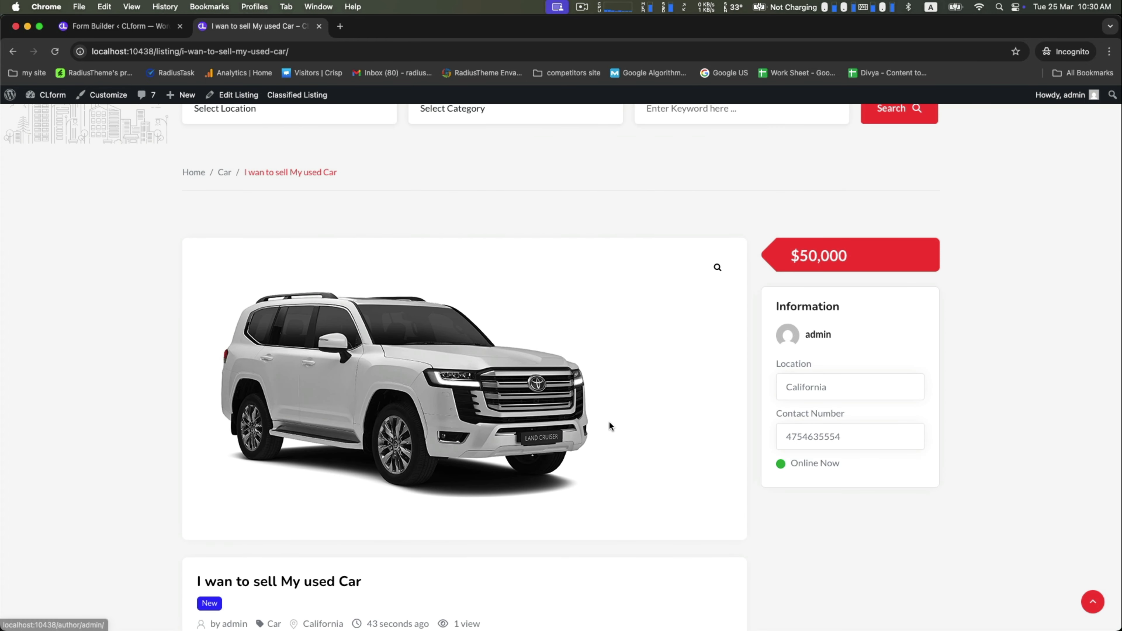
pyautogui.scroll(-10, 888, 335)
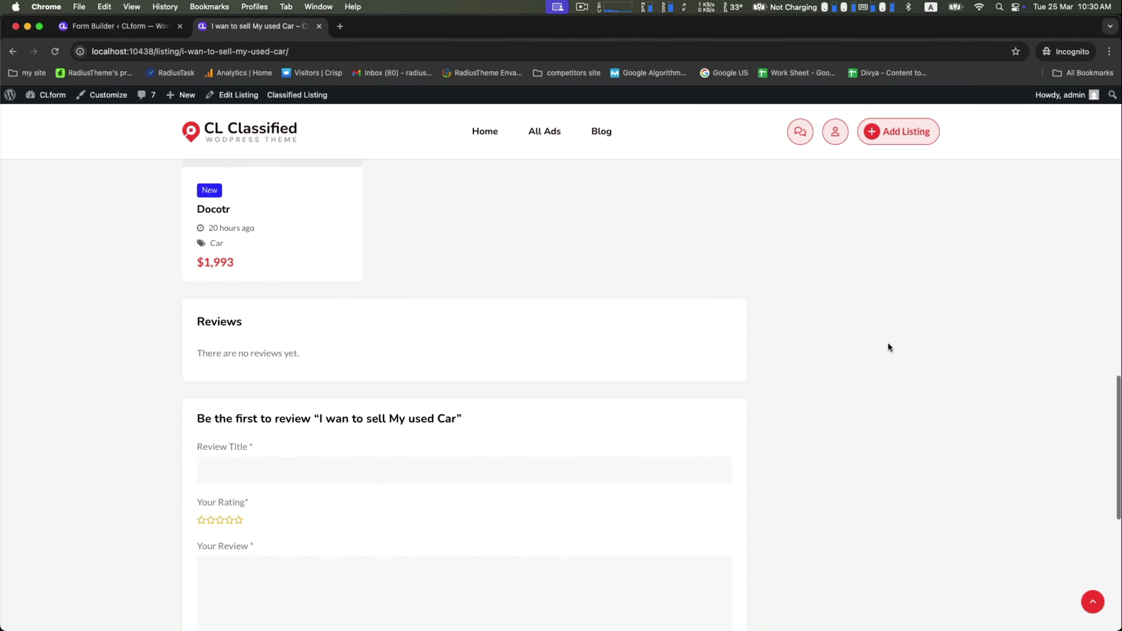
pyautogui.scroll(8, 888, 340)
pyautogui.scroll(10, 888, 347)
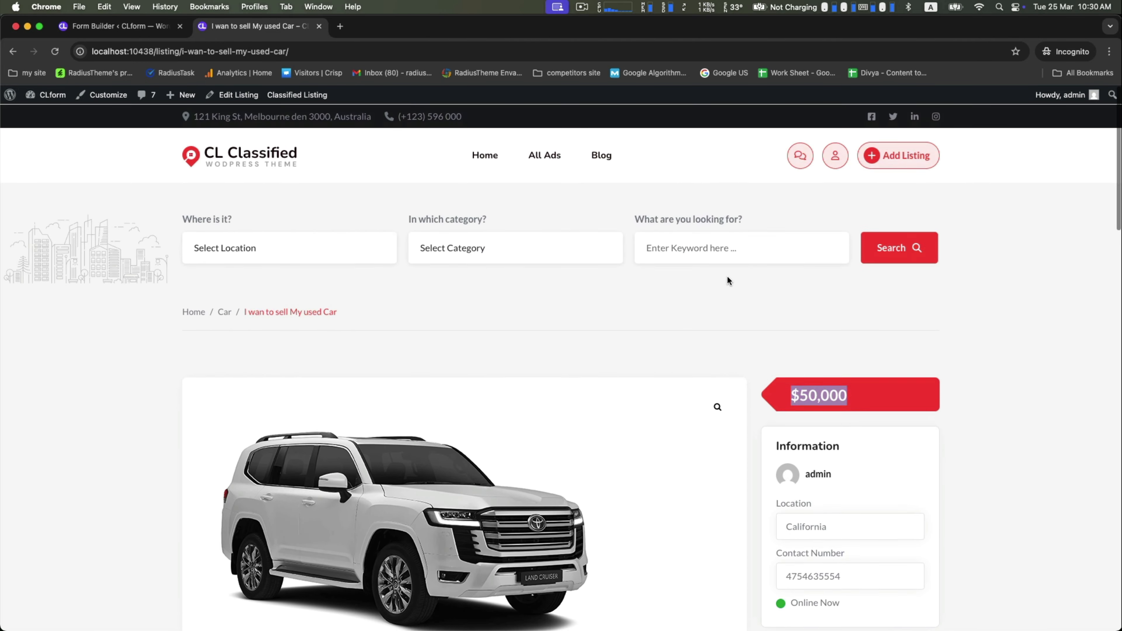
# Step: Go to Home, then All Ads, where the $50,000 California car ad appears
pyautogui.click(486, 153)
pyautogui.scroll(-5, 533, 208)
pyautogui.scroll(5, 533, 204)
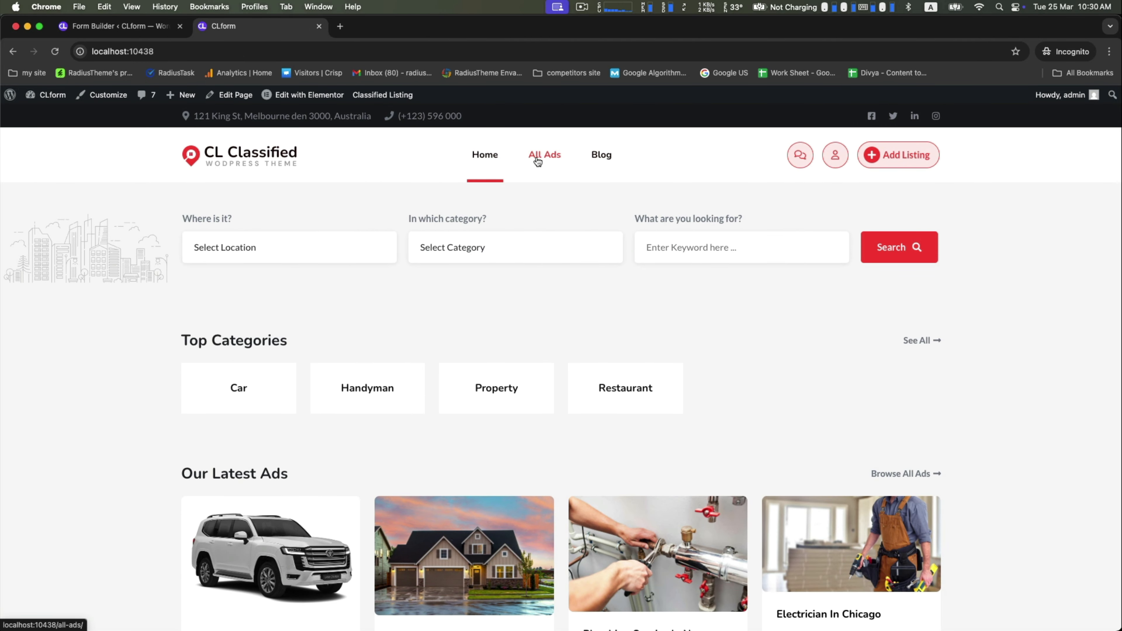
pyautogui.click(540, 155)
pyautogui.scroll(-8, 665, 394)
pyautogui.scroll(-6, 665, 394)
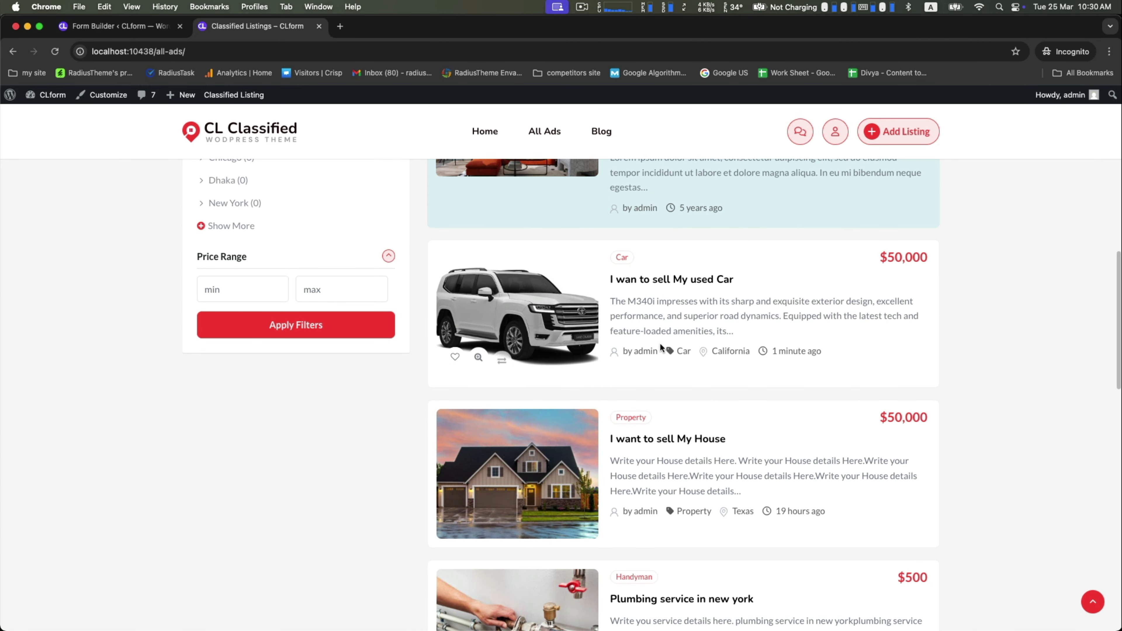